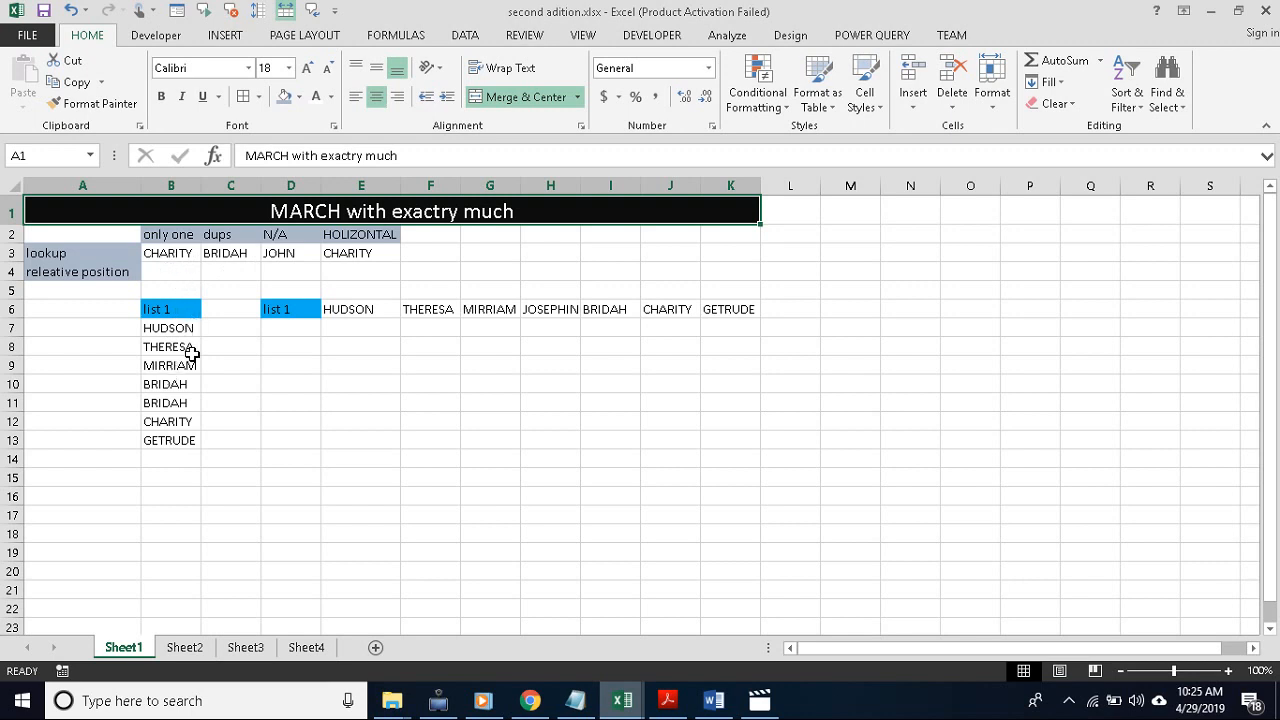
Step: Enter =MATCH(B3,B7:B13,0) in B4 to get the exact-match relative position of the "only one" lookup value
left_click(183, 270)
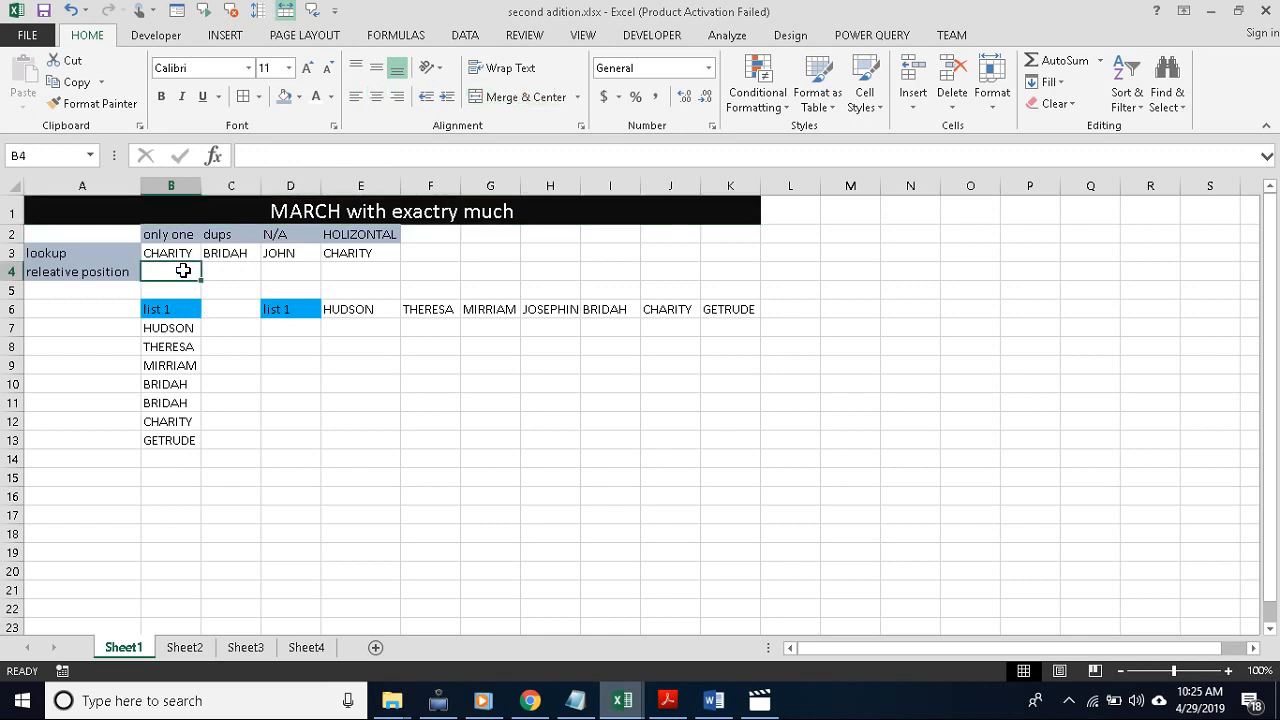
type("=")
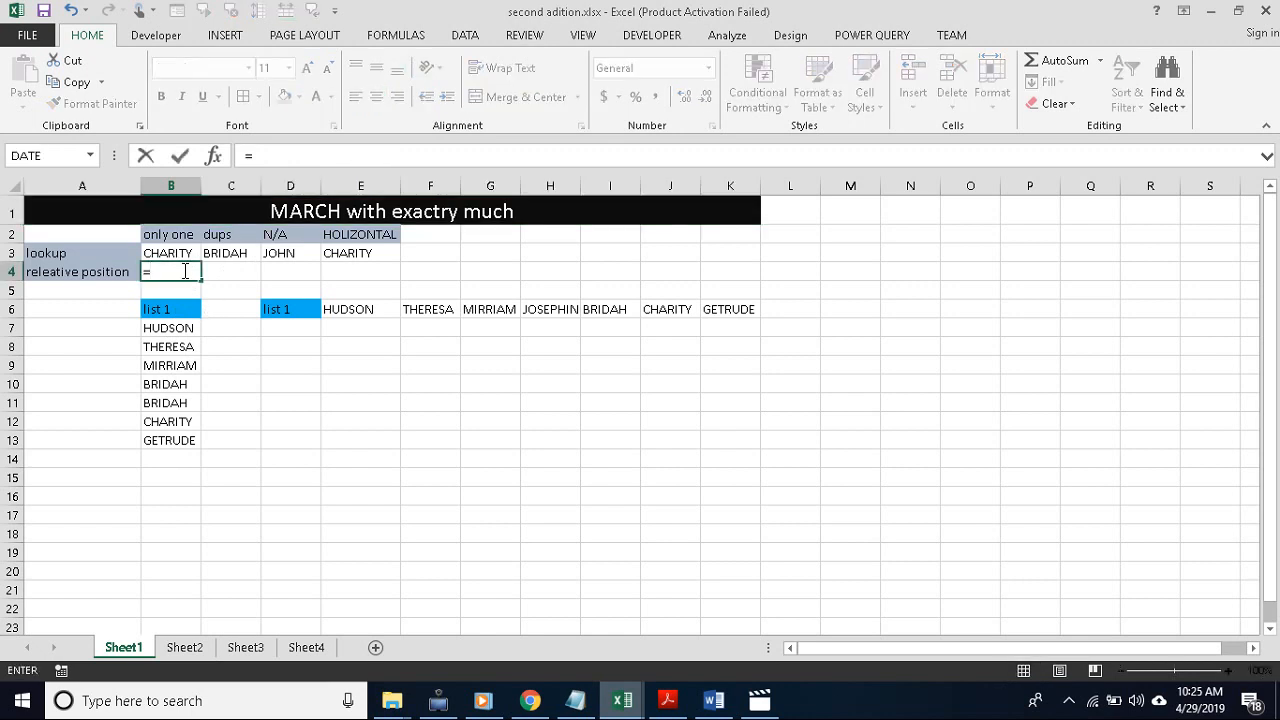
type("ma")
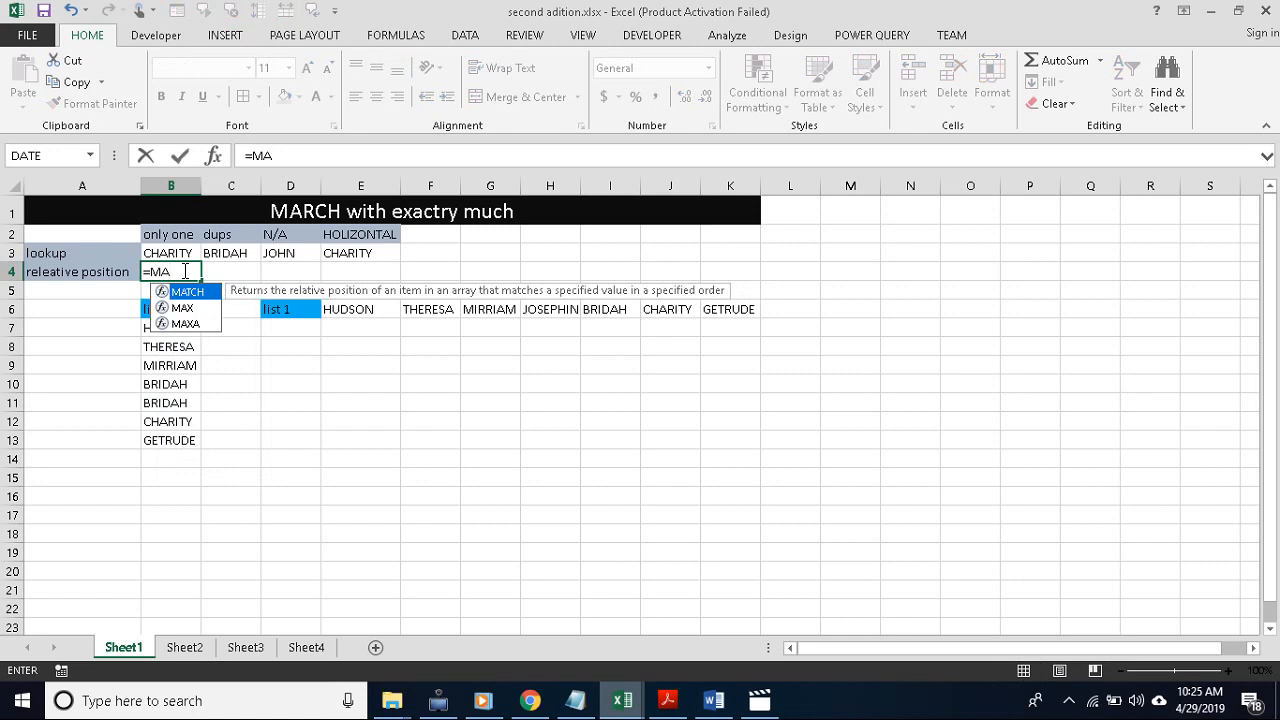
key("Tab")
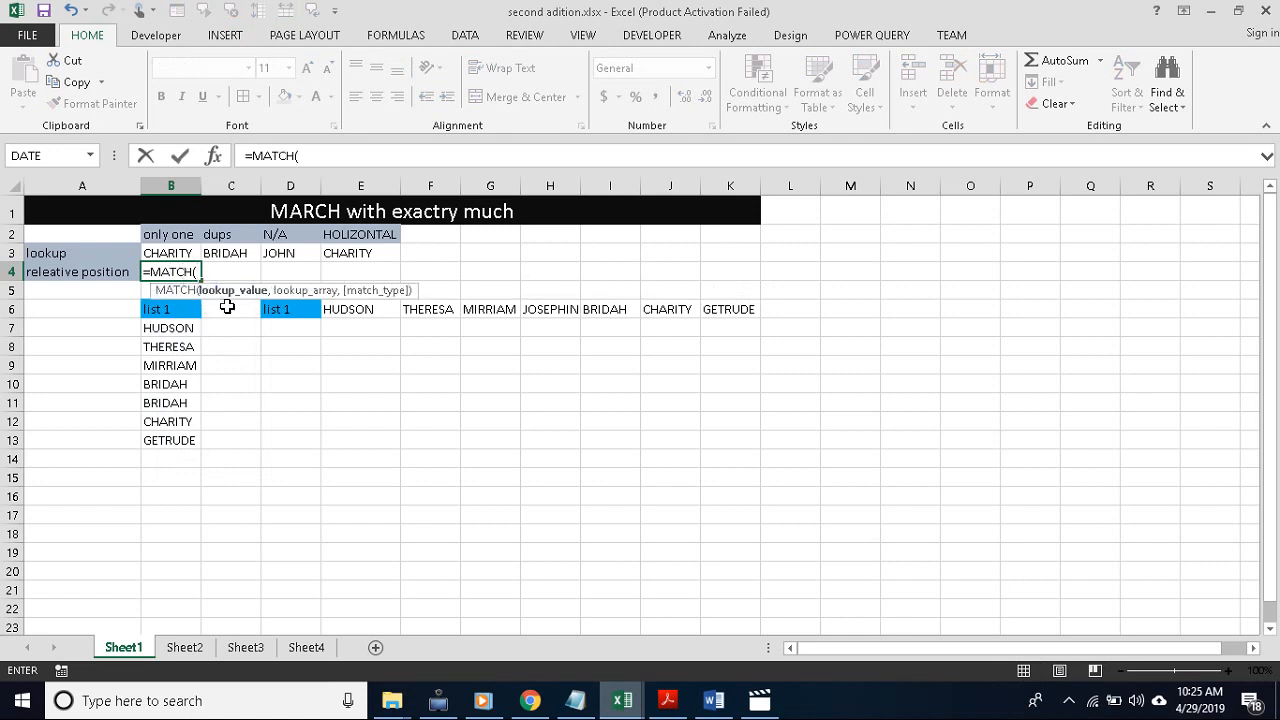
left_click(171, 253)
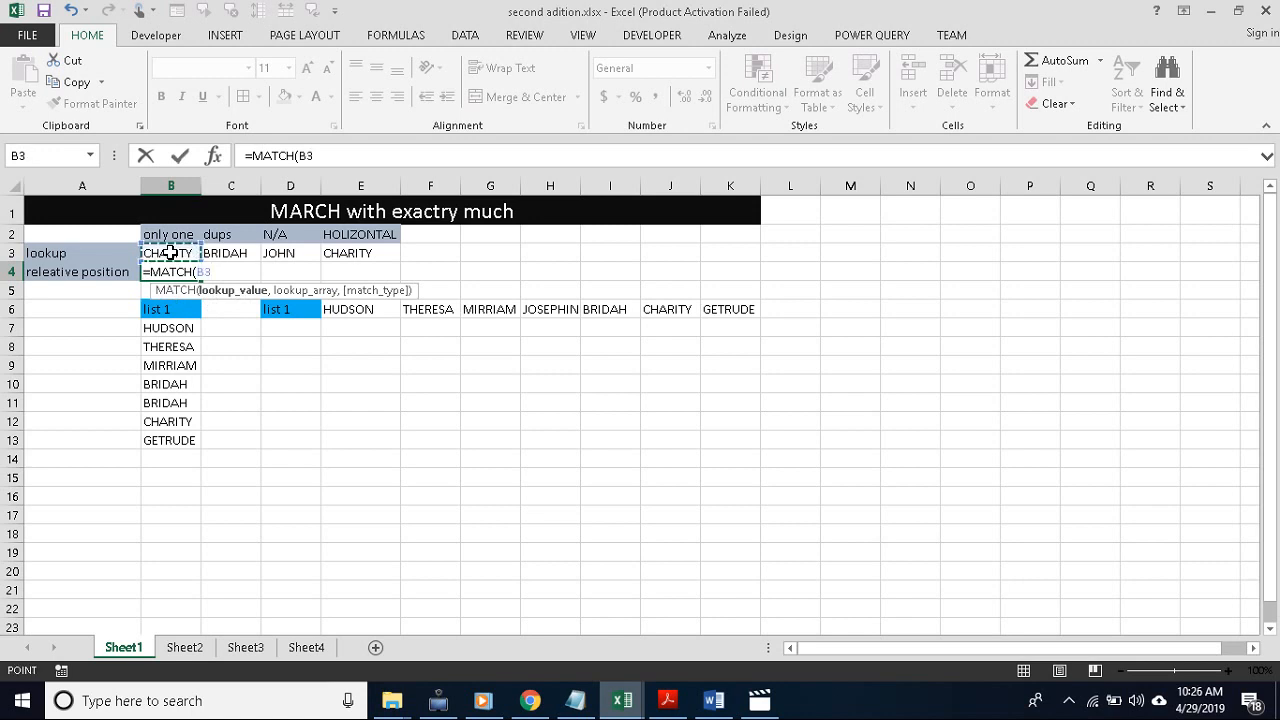
type(",")
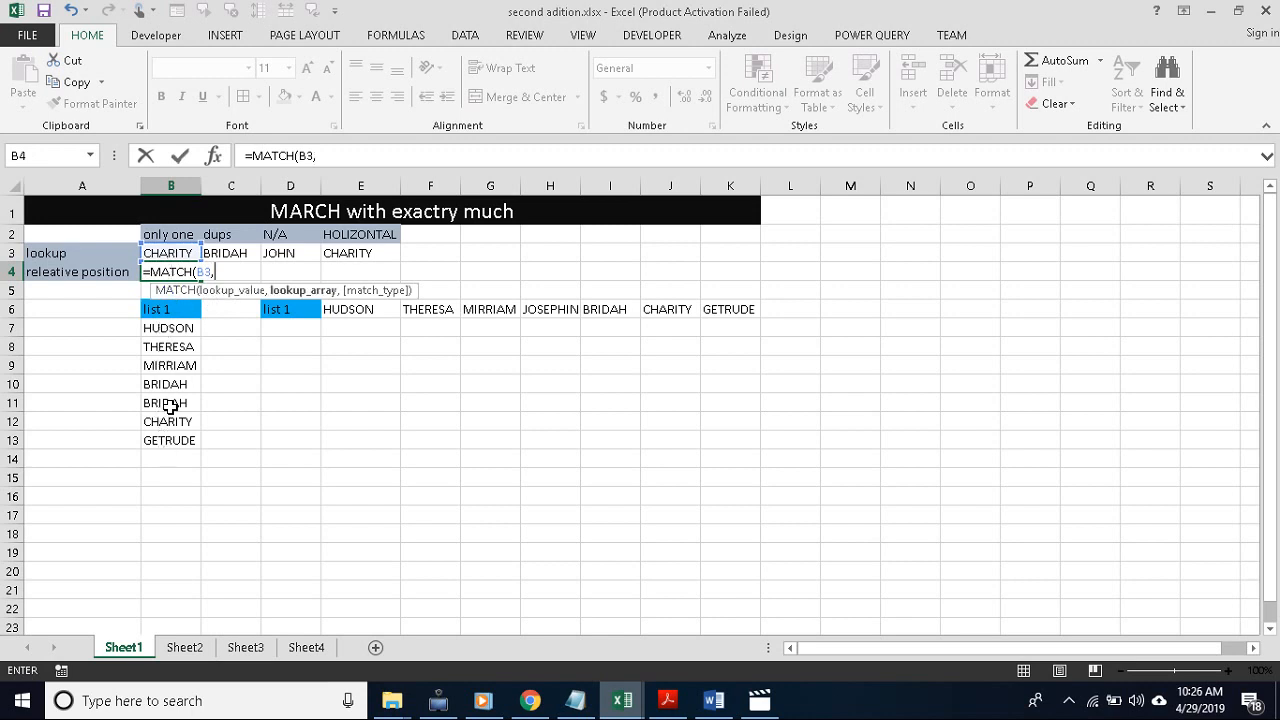
left_click_drag(171, 329, 171, 346)
left_click_drag(168, 422, 168, 436)
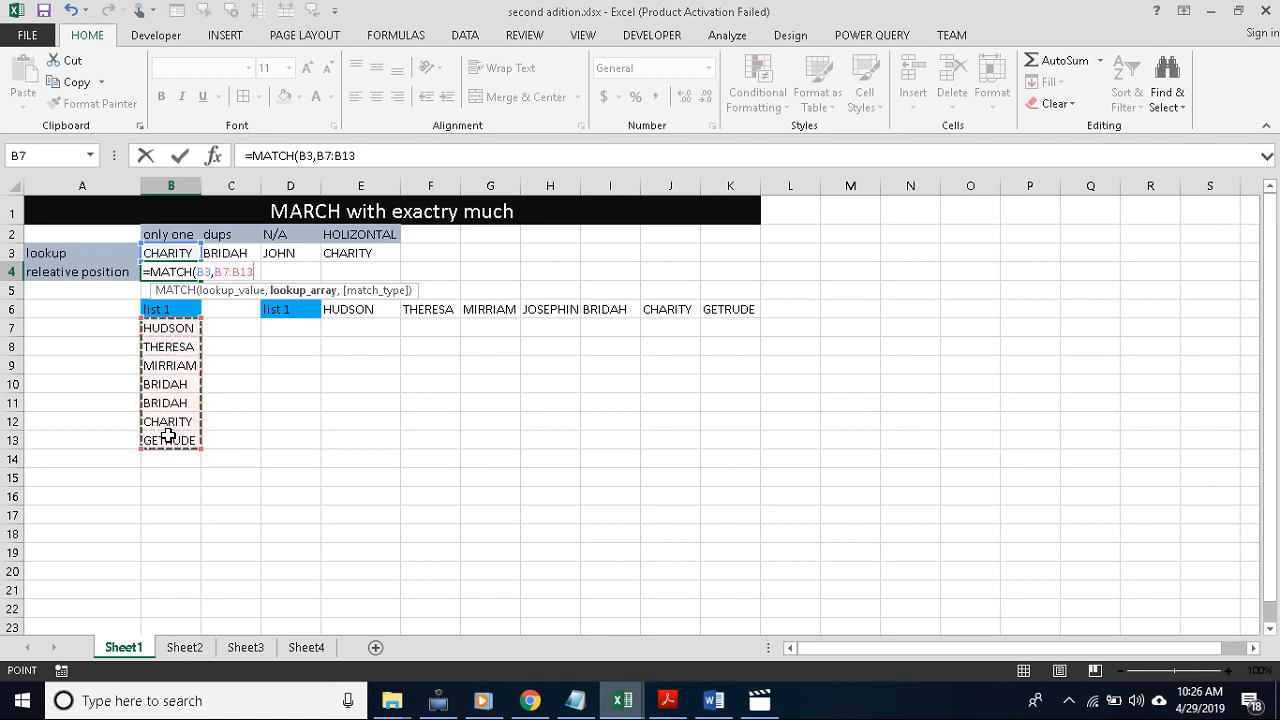
type(",")
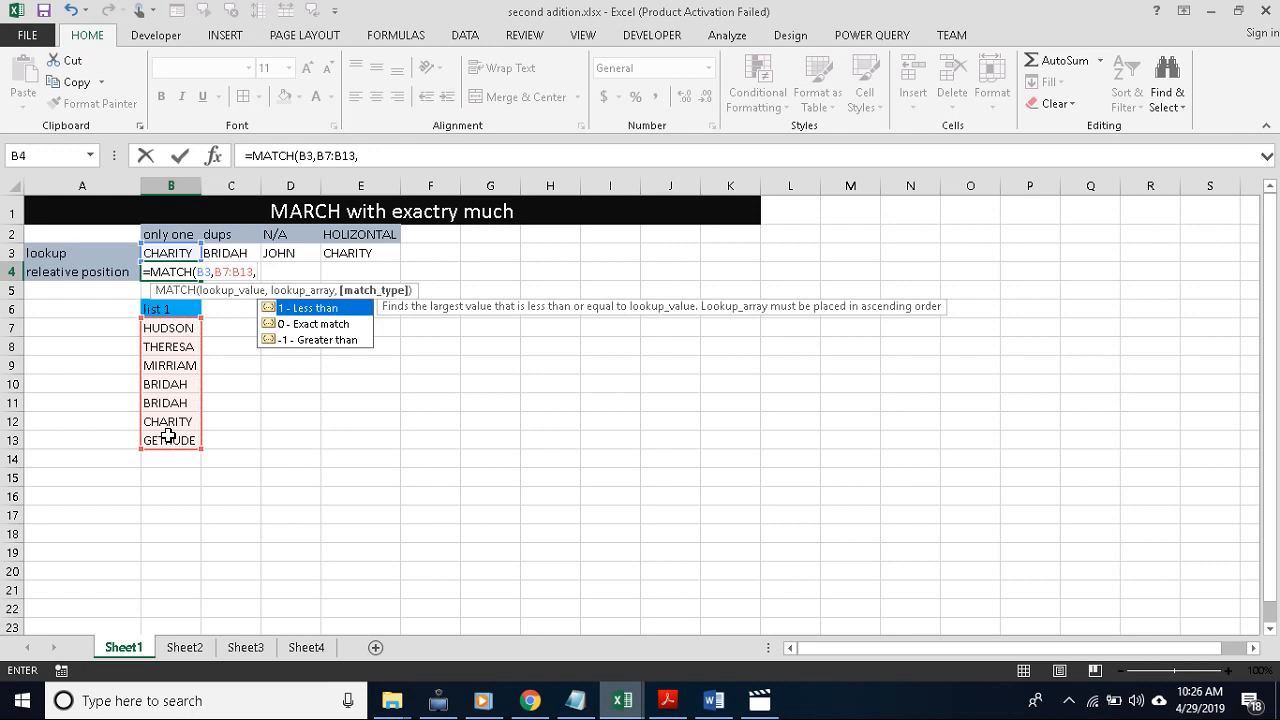
double_click(323, 325)
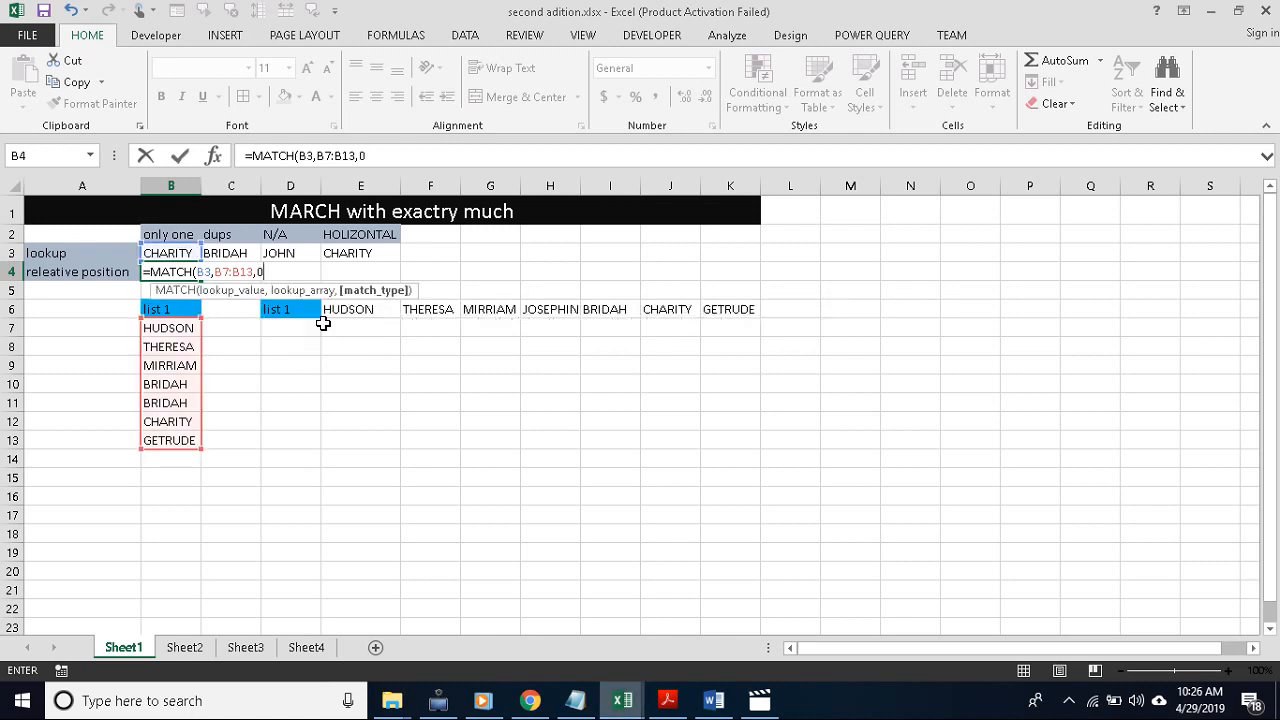
type(")")
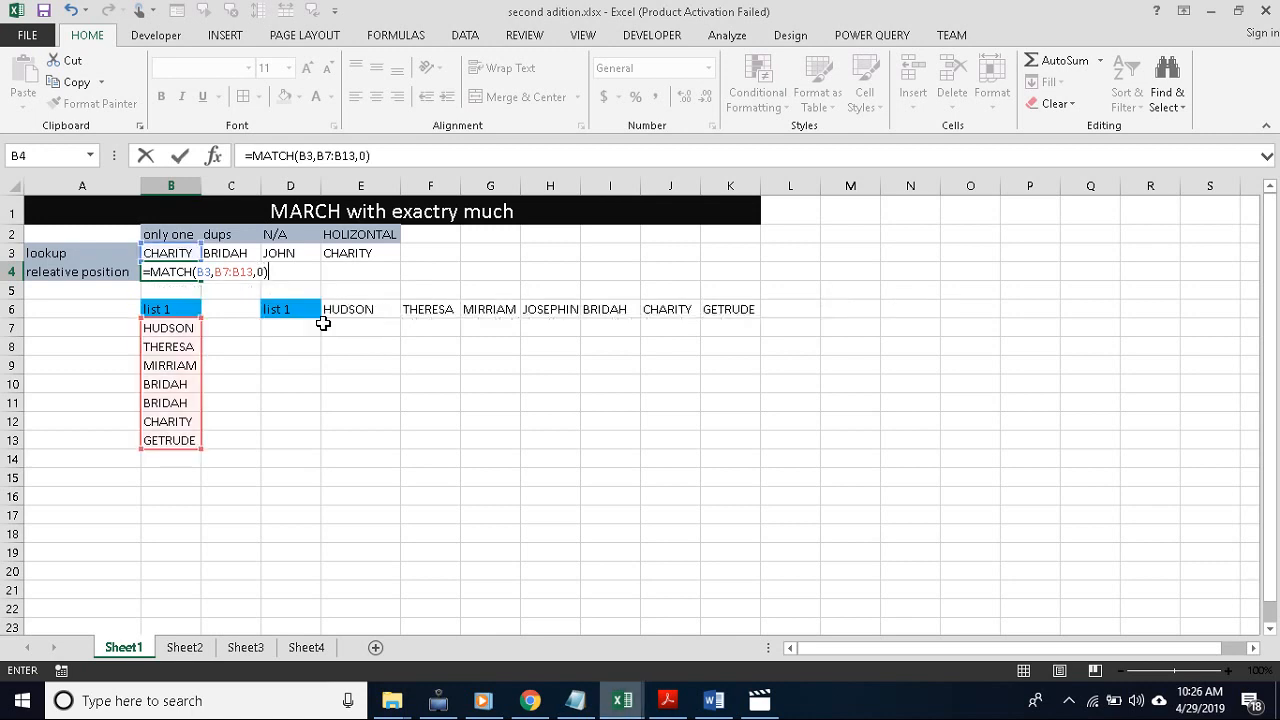
key("Return")
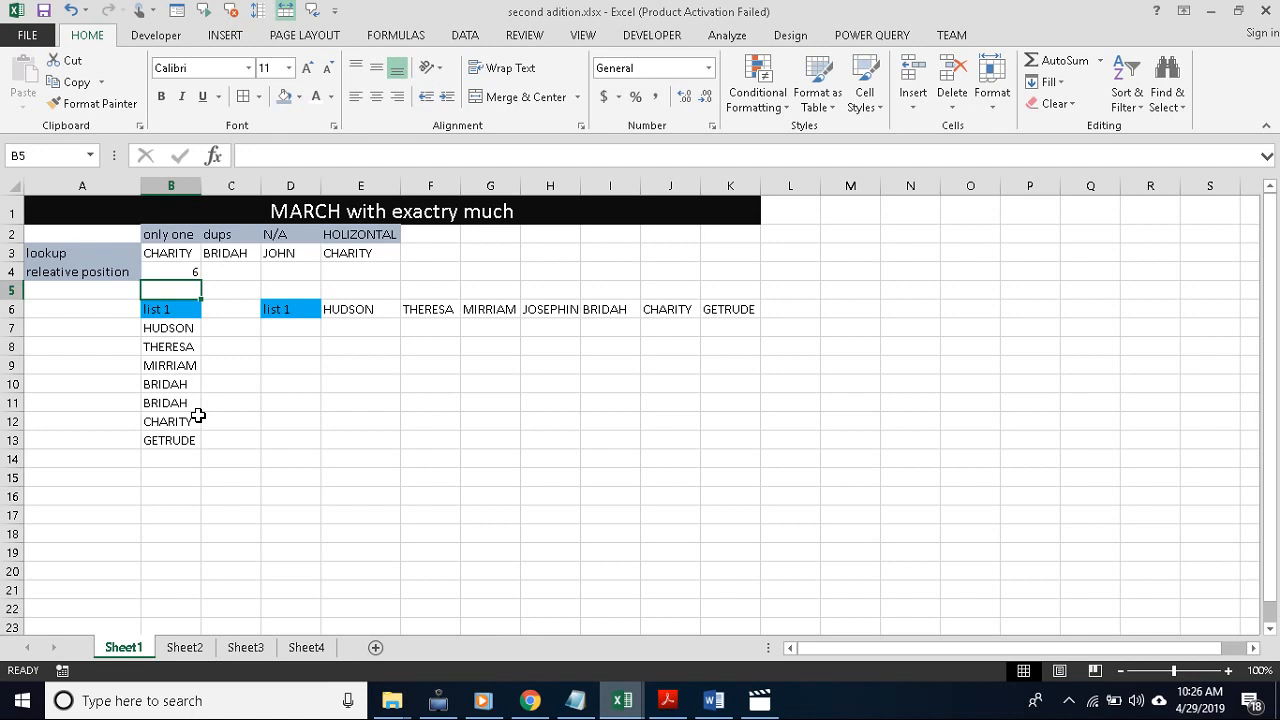
Step: Enter =MATCH(C3,B7:B13,0) in C4 to get the relative position of the "dups" lookup value
left_click(229, 275)
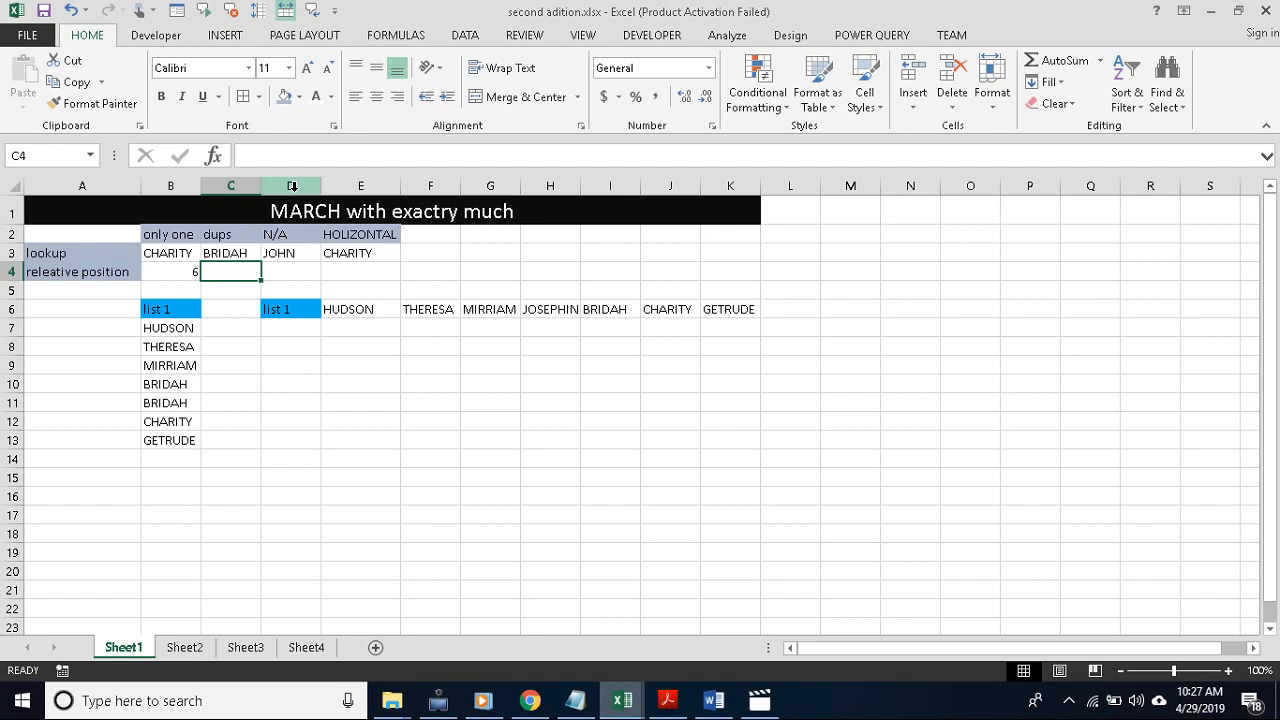
type("=")
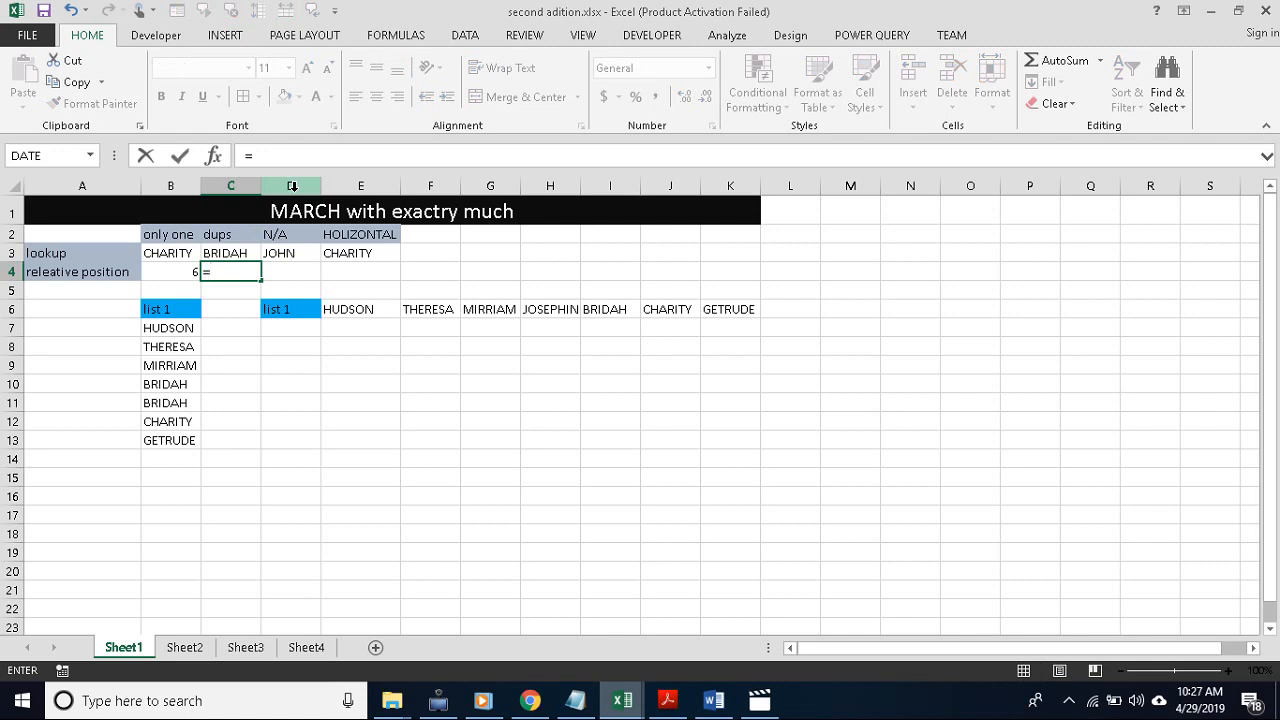
type("MA")
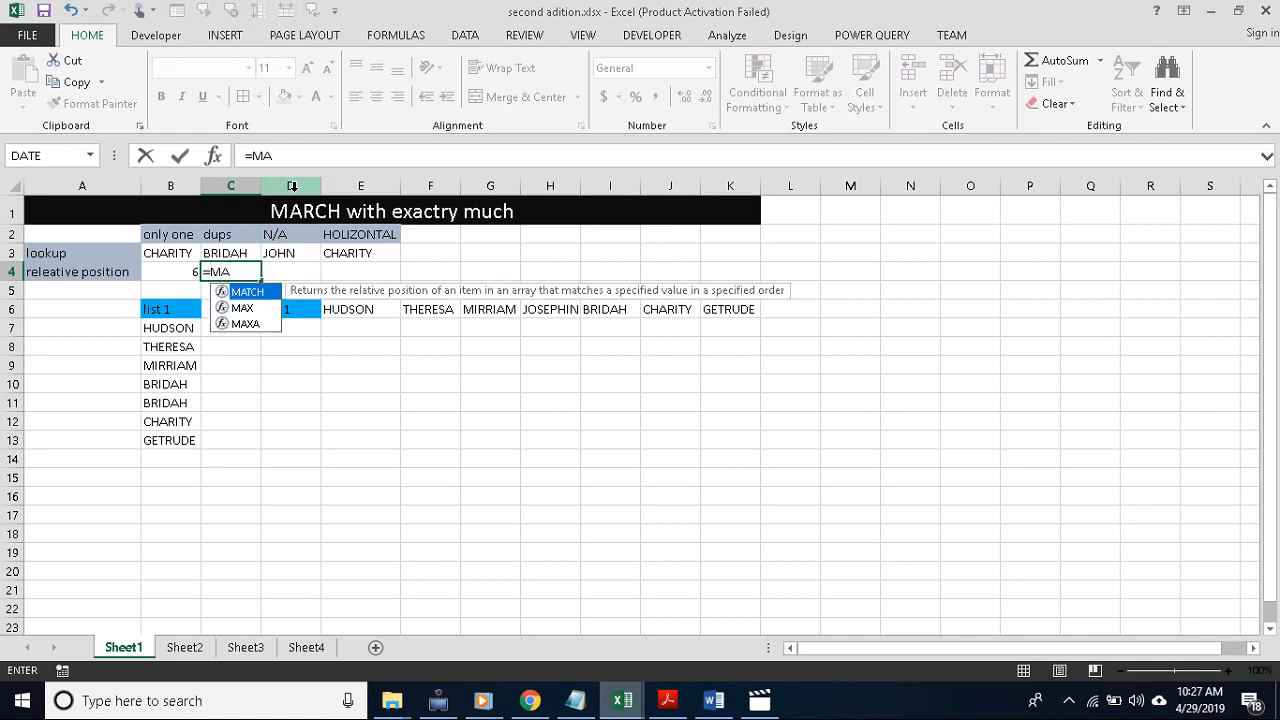
key("Tab")
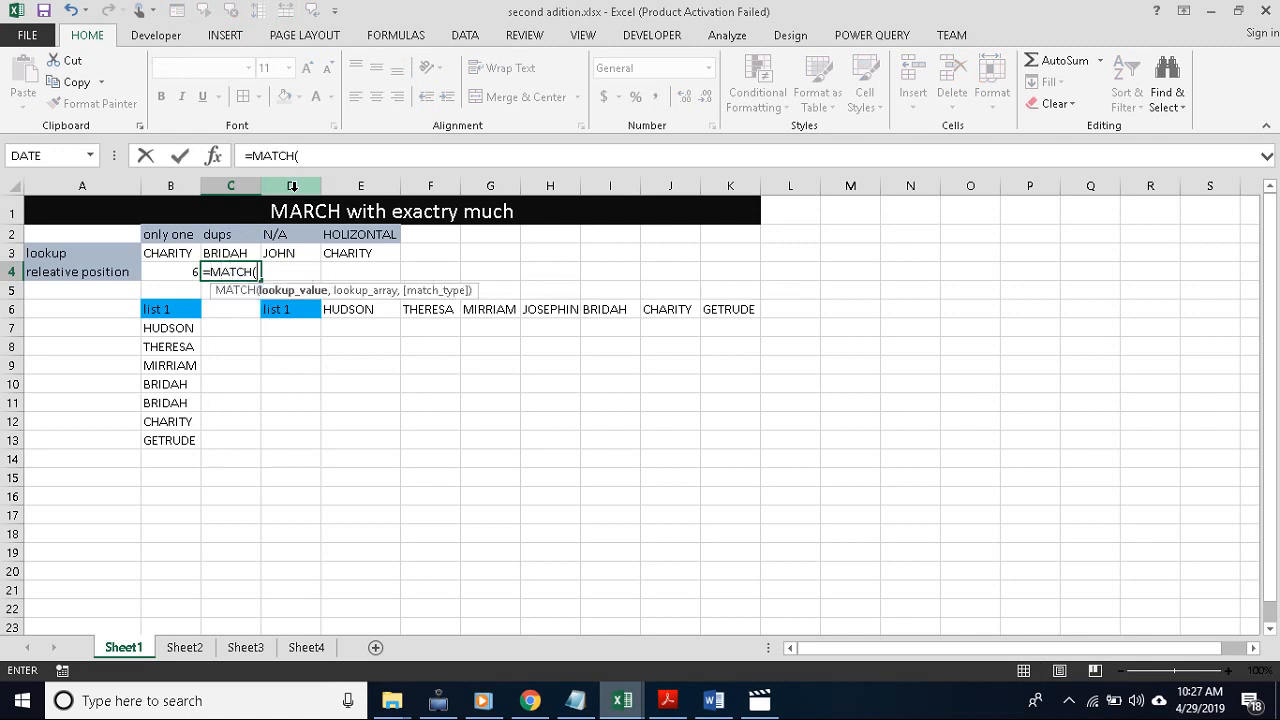
left_click(232, 256)
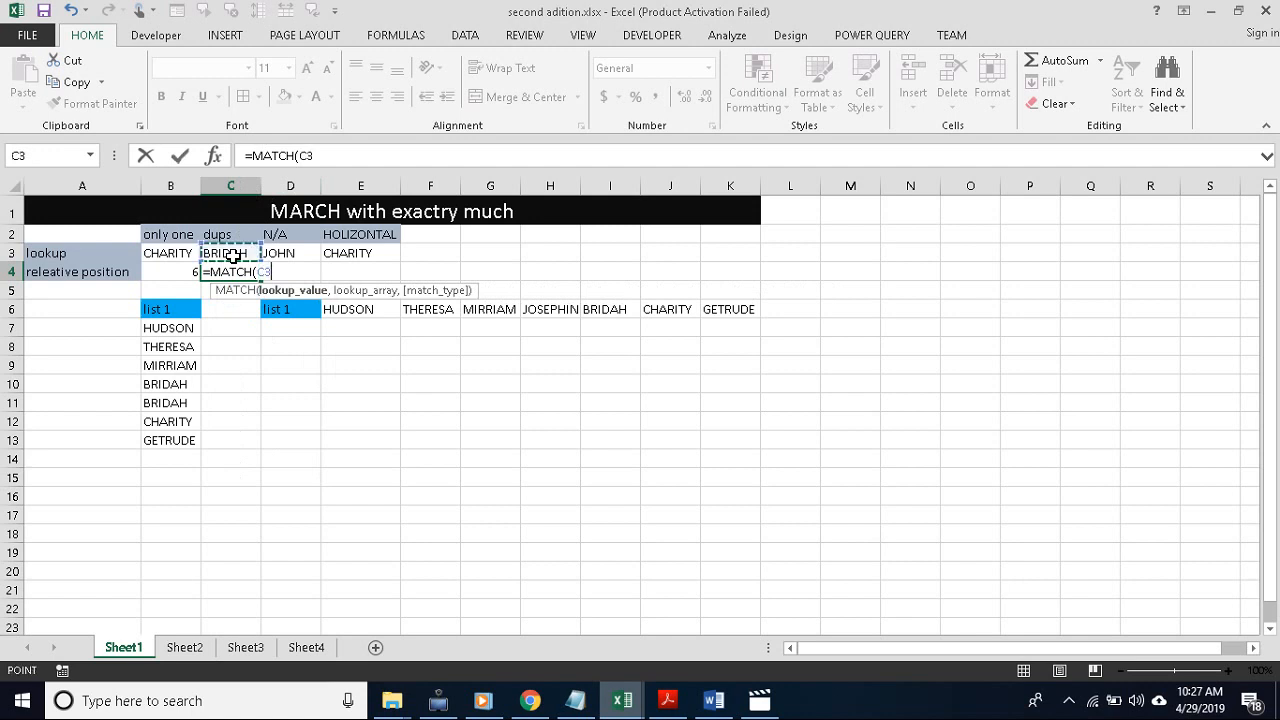
type(",")
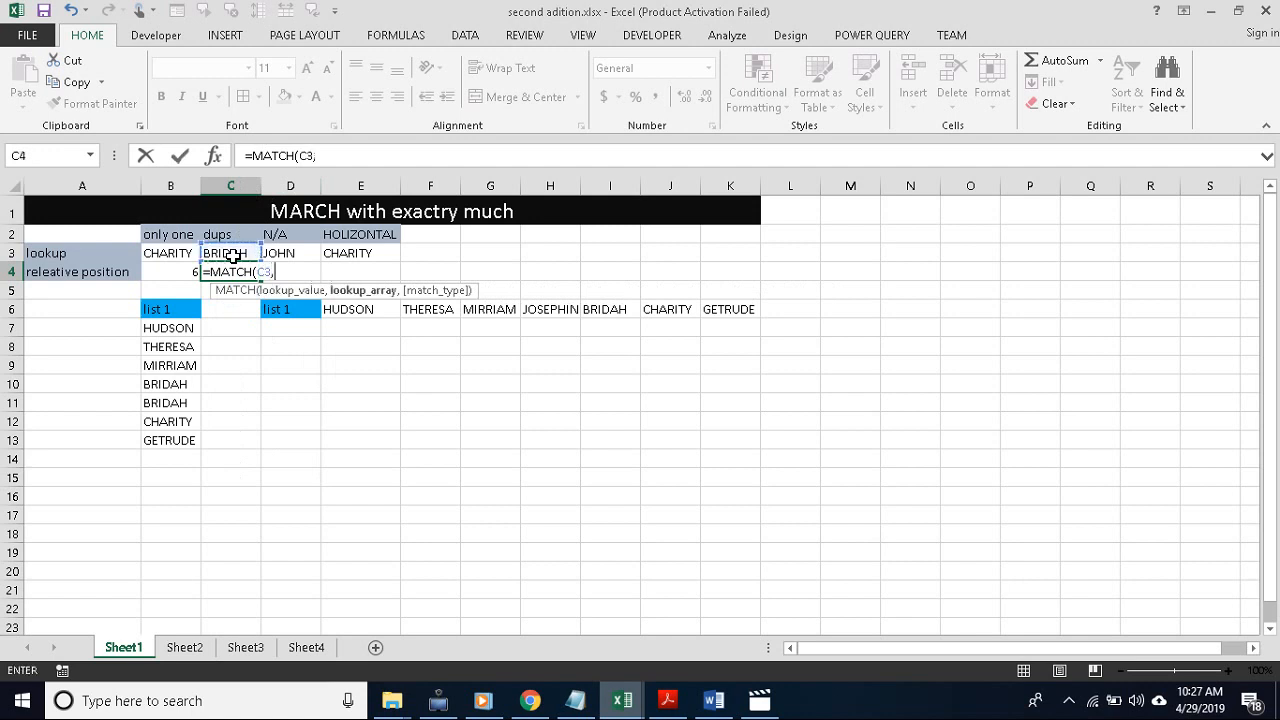
left_click_drag(170, 330, 163, 440)
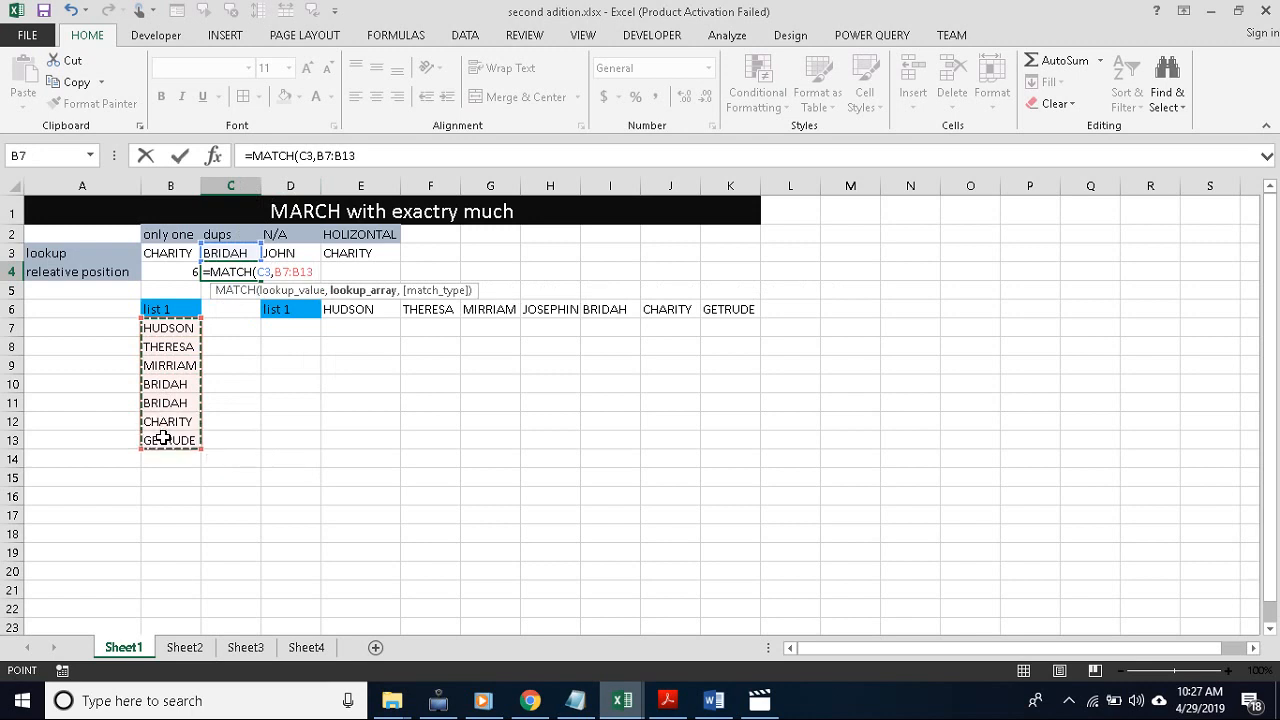
type(",")
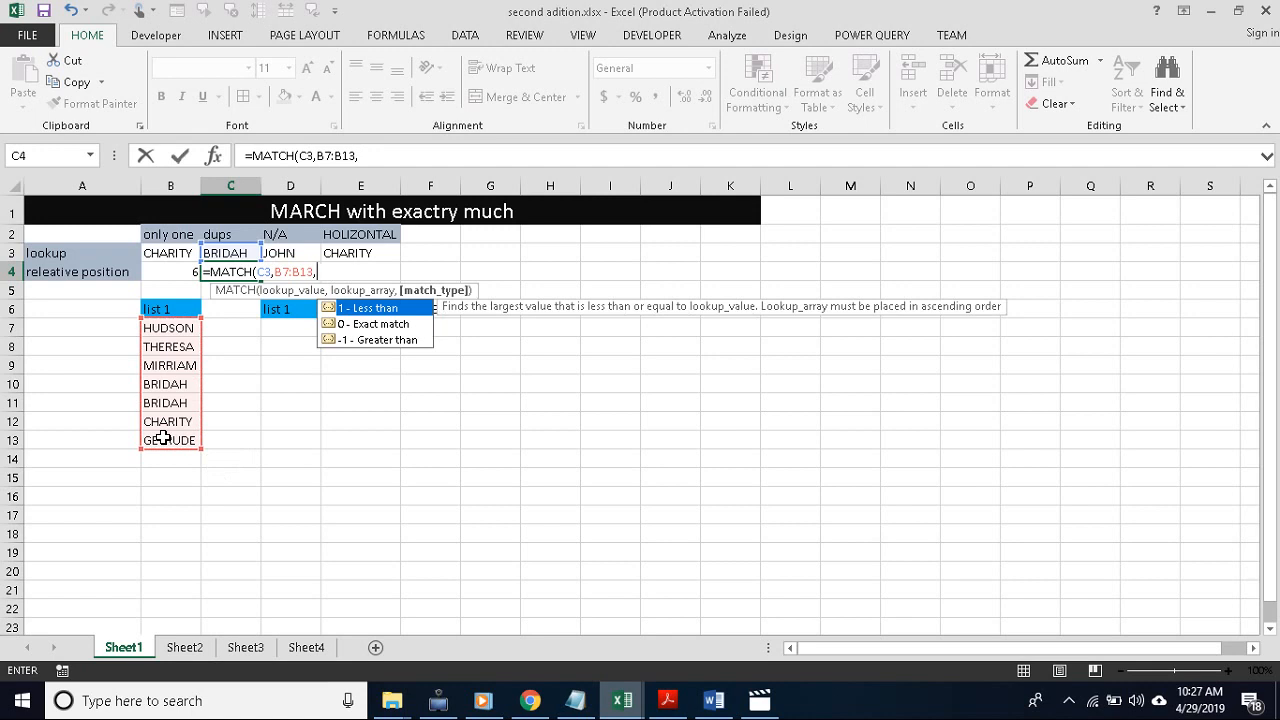
type("0)")
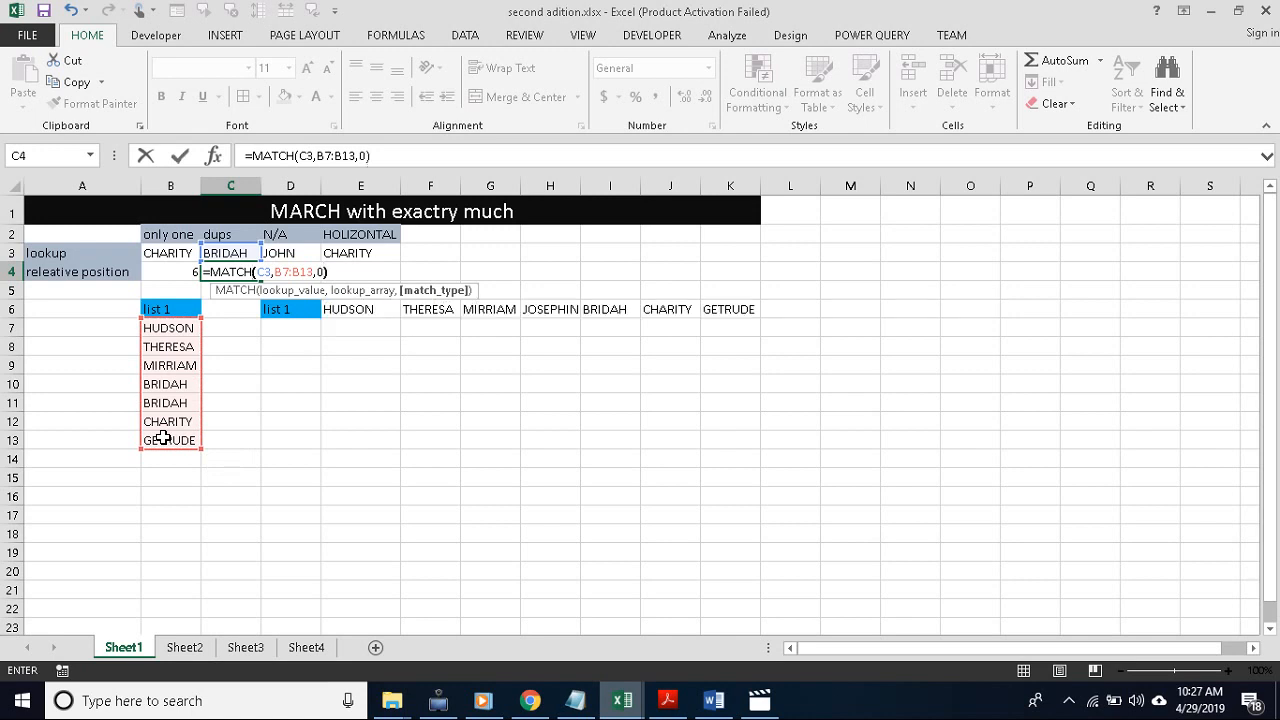
key("Return")
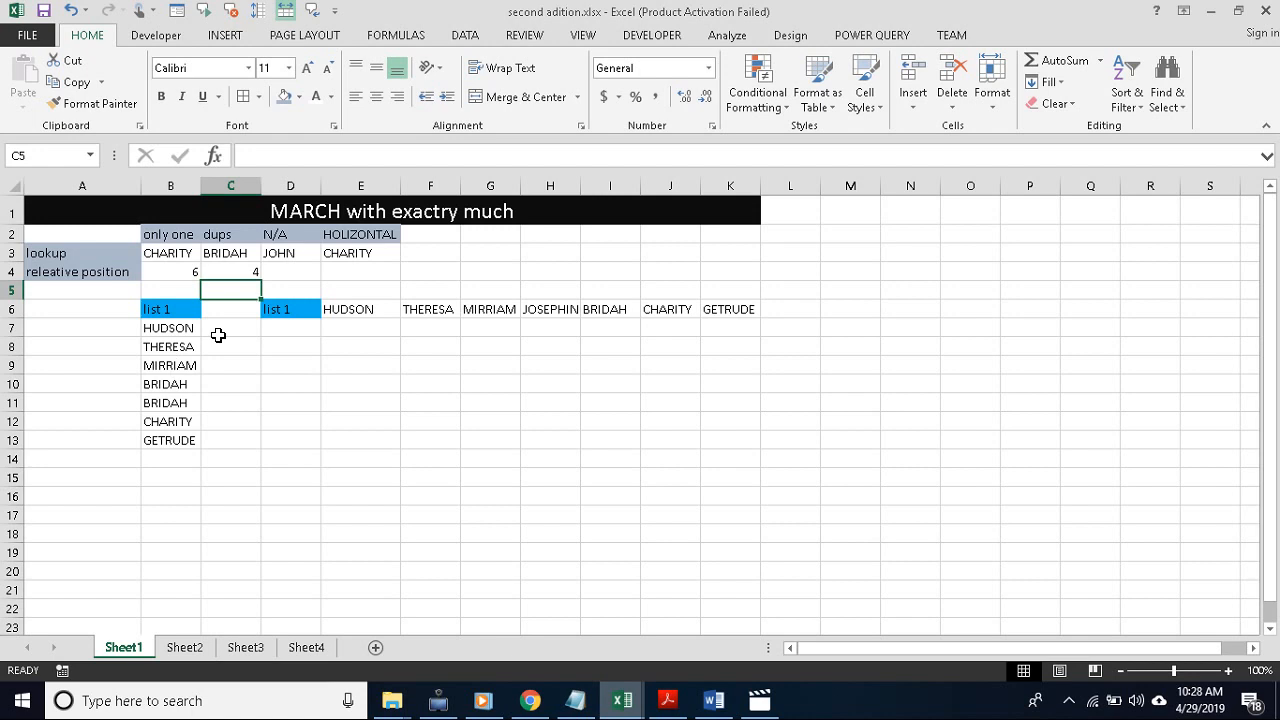
Step: Start a MATCH formula in D4, under the "N/A" heading, with B7 as the lookup value
left_click(293, 267)
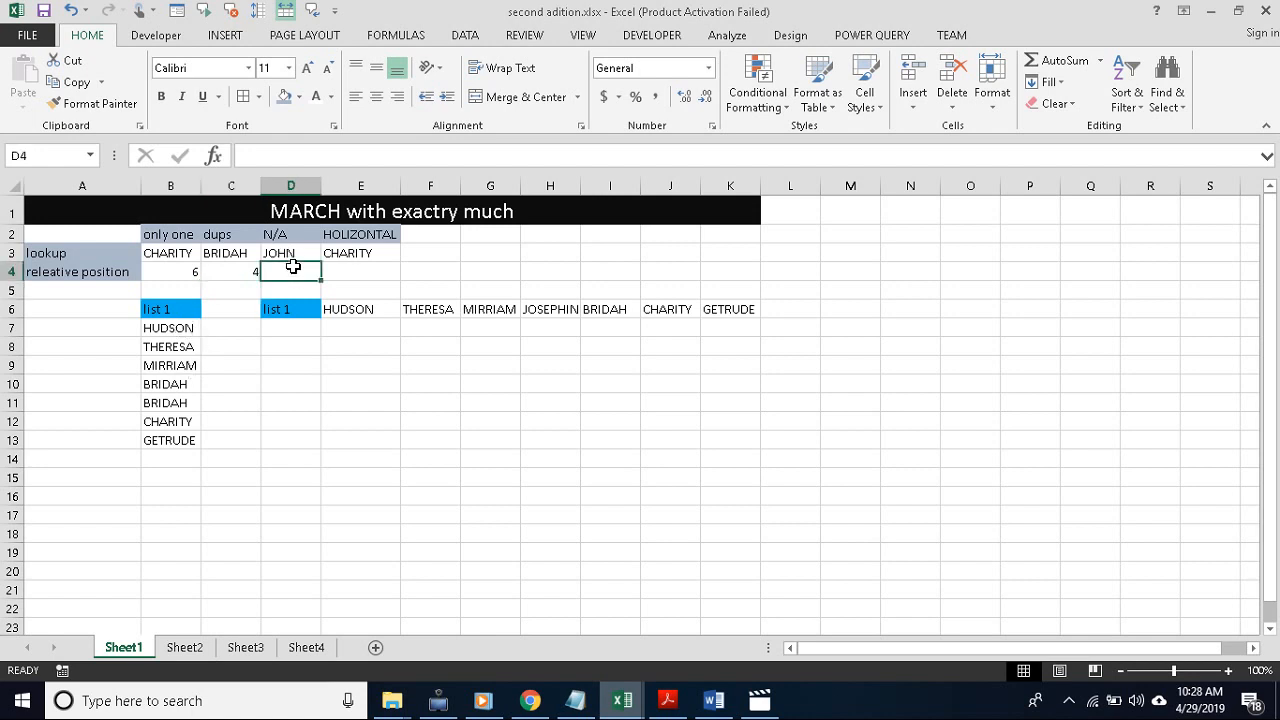
double_click(293, 267)
type("=")
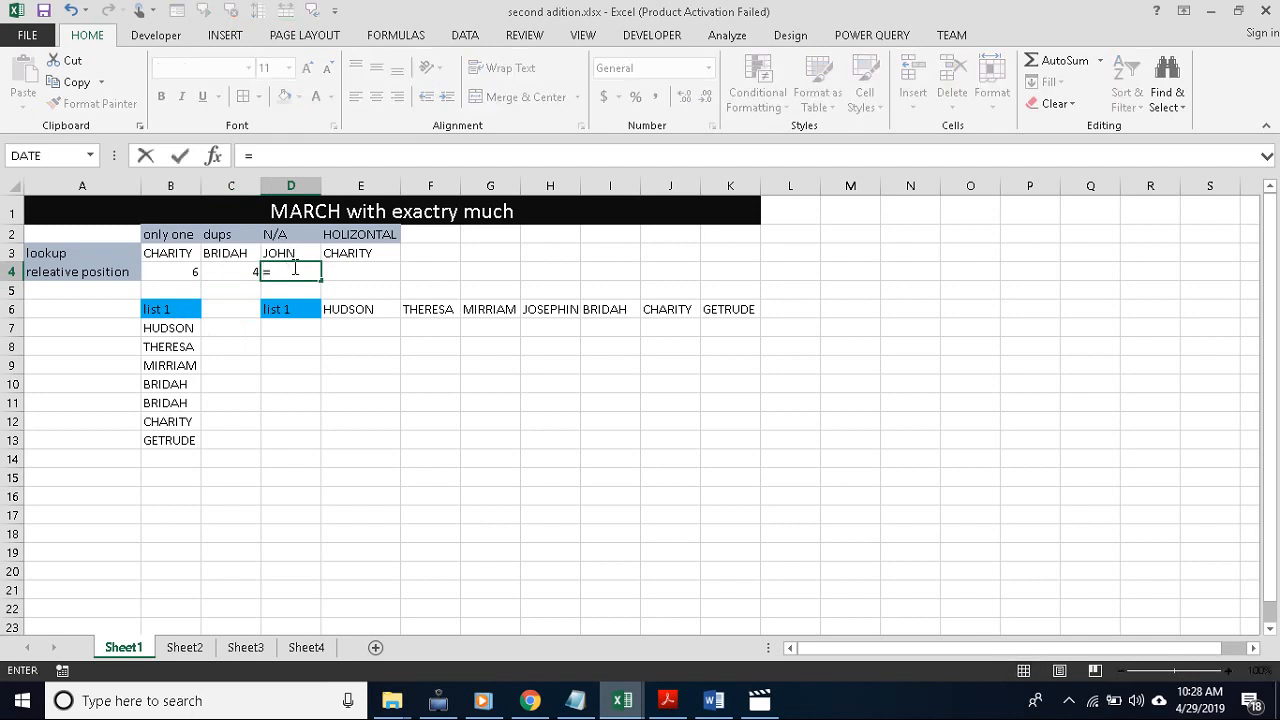
type("ma")
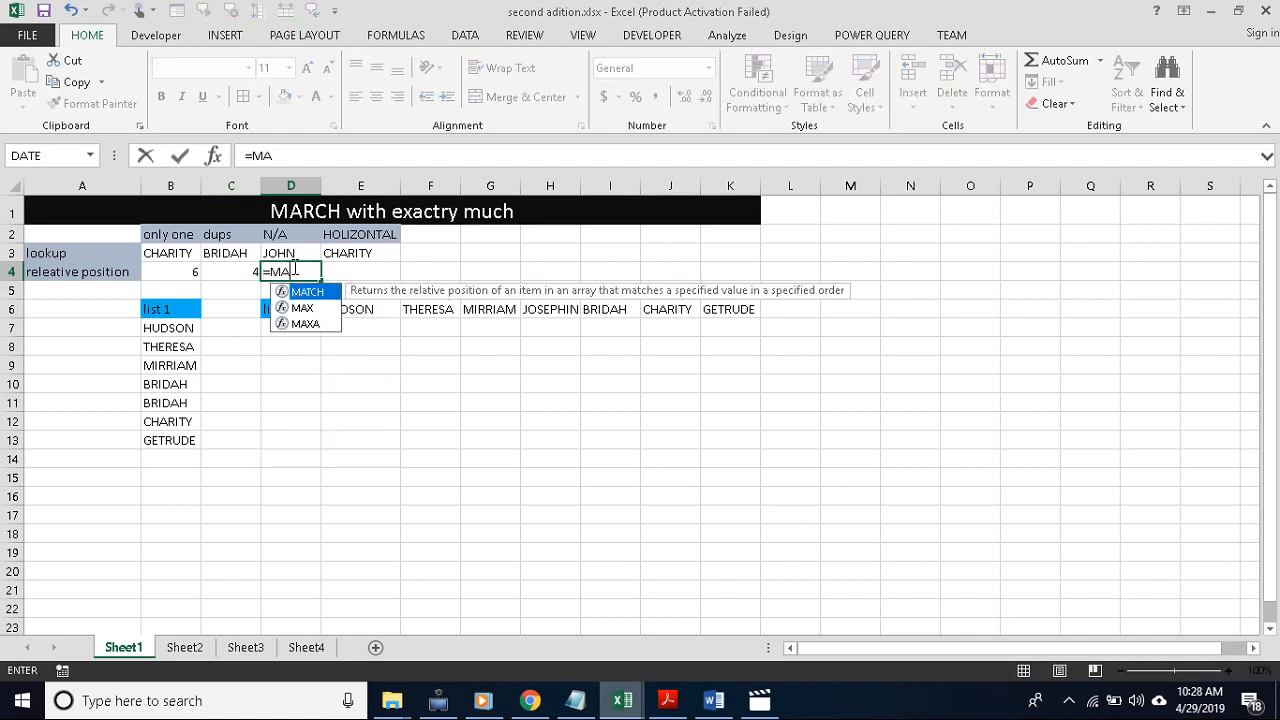
key("Tab")
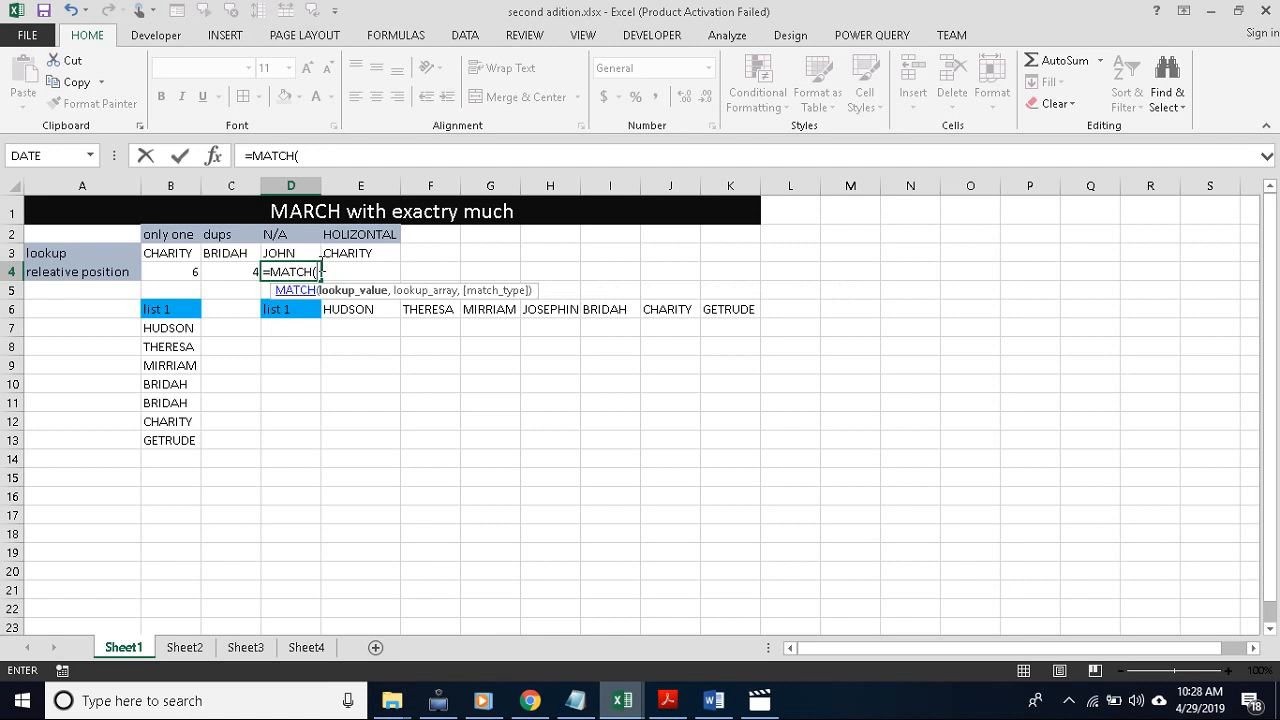
left_click(295, 253)
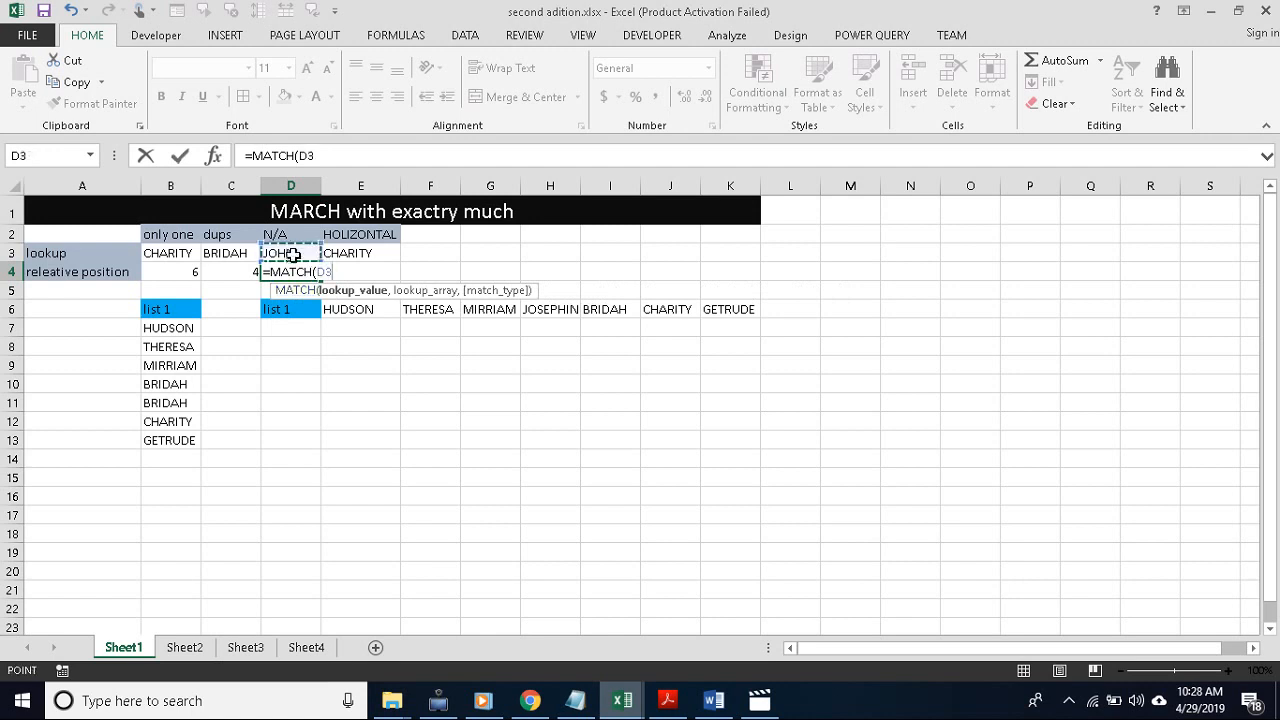
left_click_drag(160, 327, 157, 441)
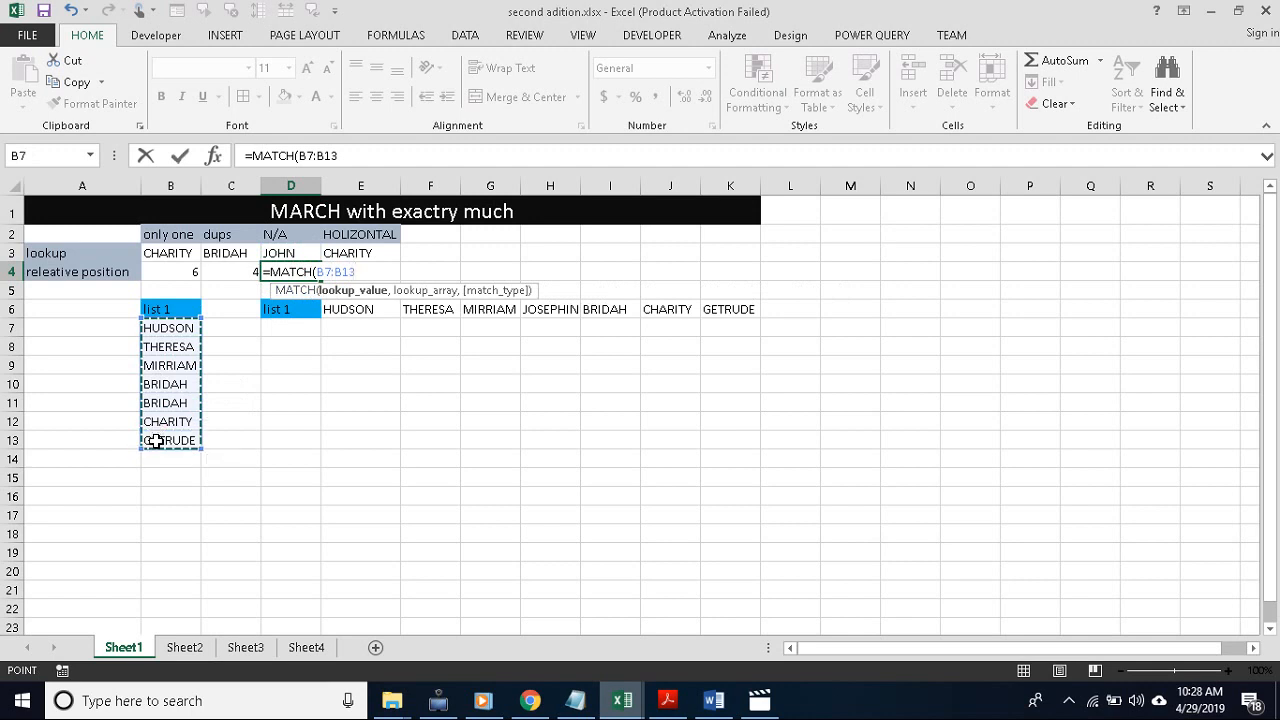
type(",")
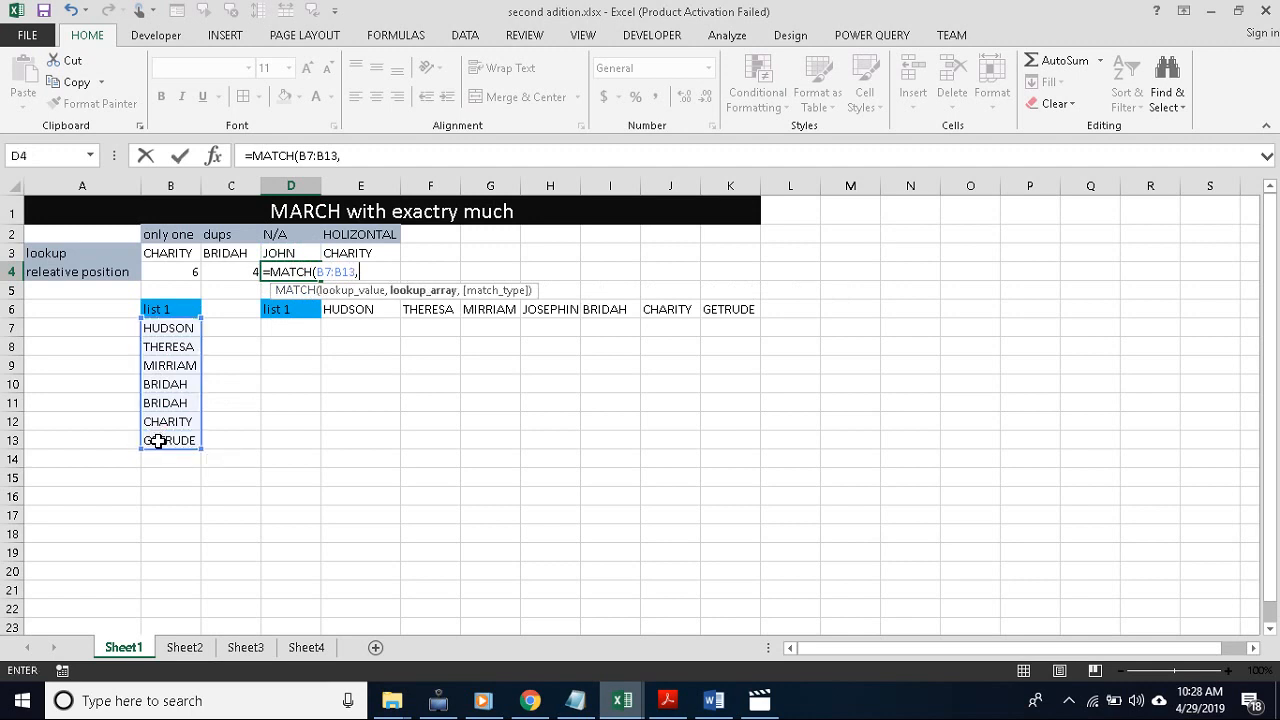
key("BackSpace")
key("BackSpace")
key("BackSpace")
key("BackSpace")
key("BackSpace")
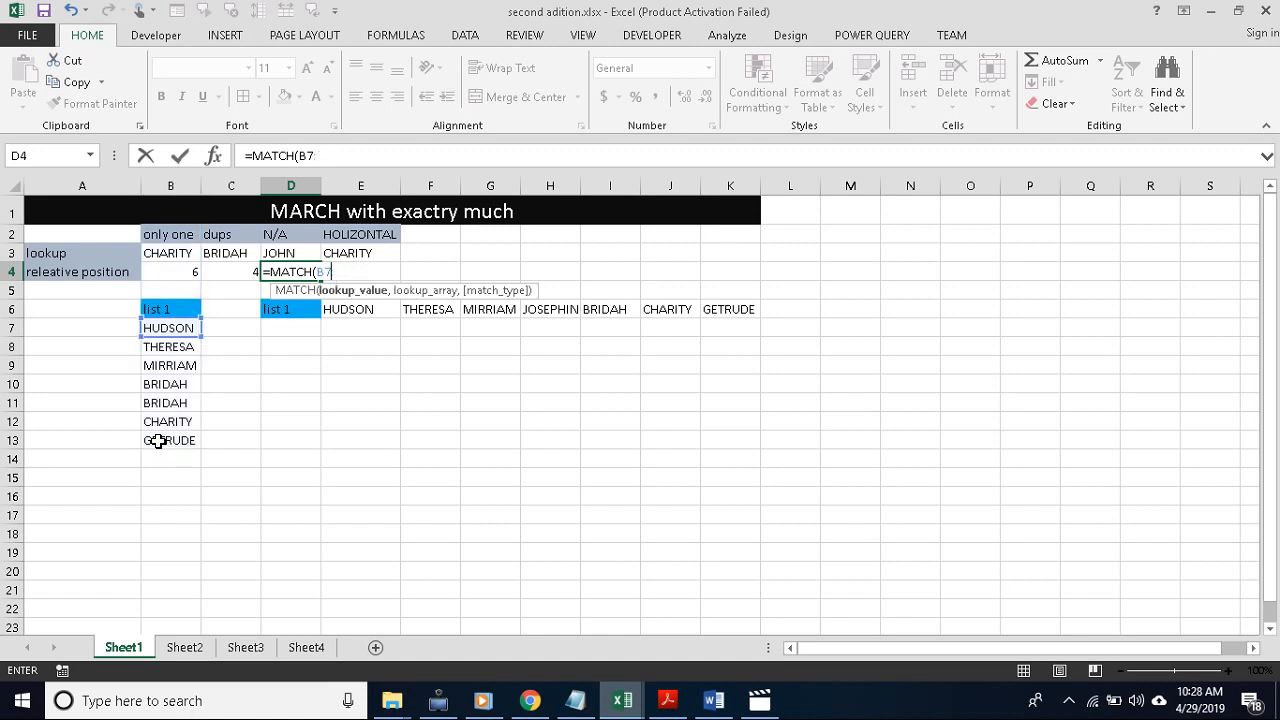
Step: Complete the MATCH formula in D4 with lookup array B7:B13 and exact match type 0, and select the cell
type(",")
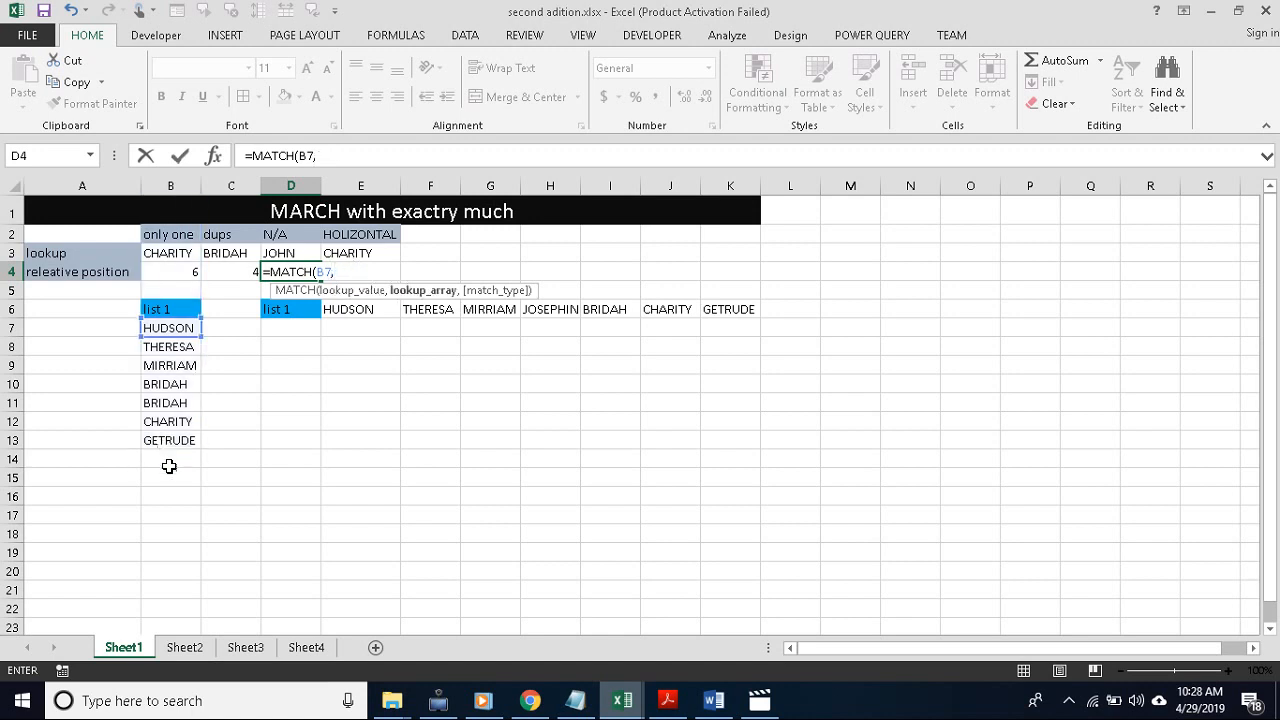
left_click_drag(172, 330, 166, 437)
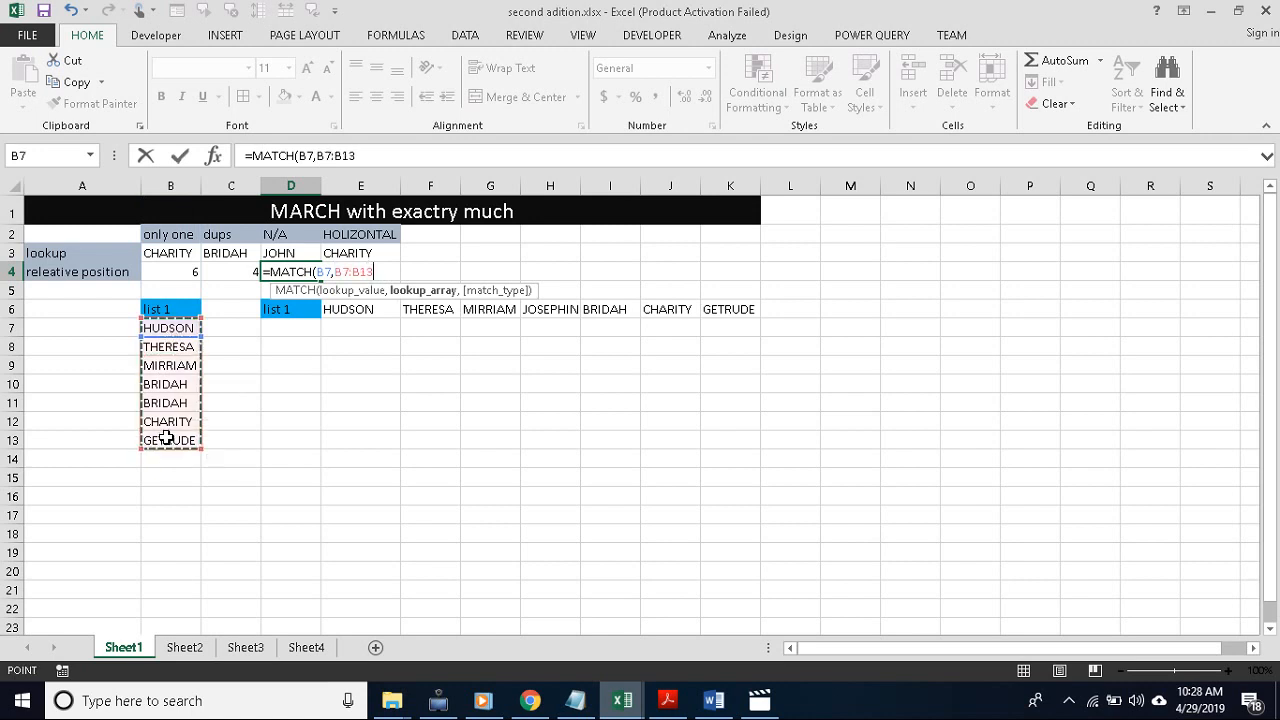
type(",")
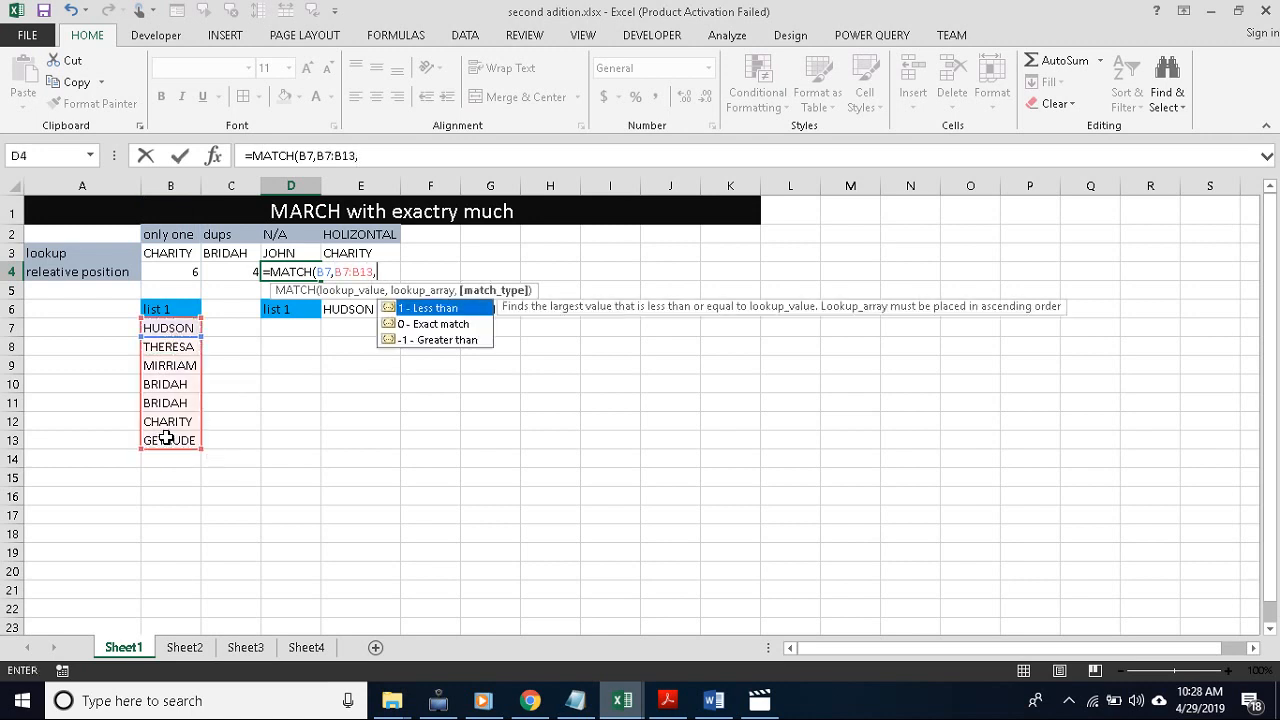
type("0)")
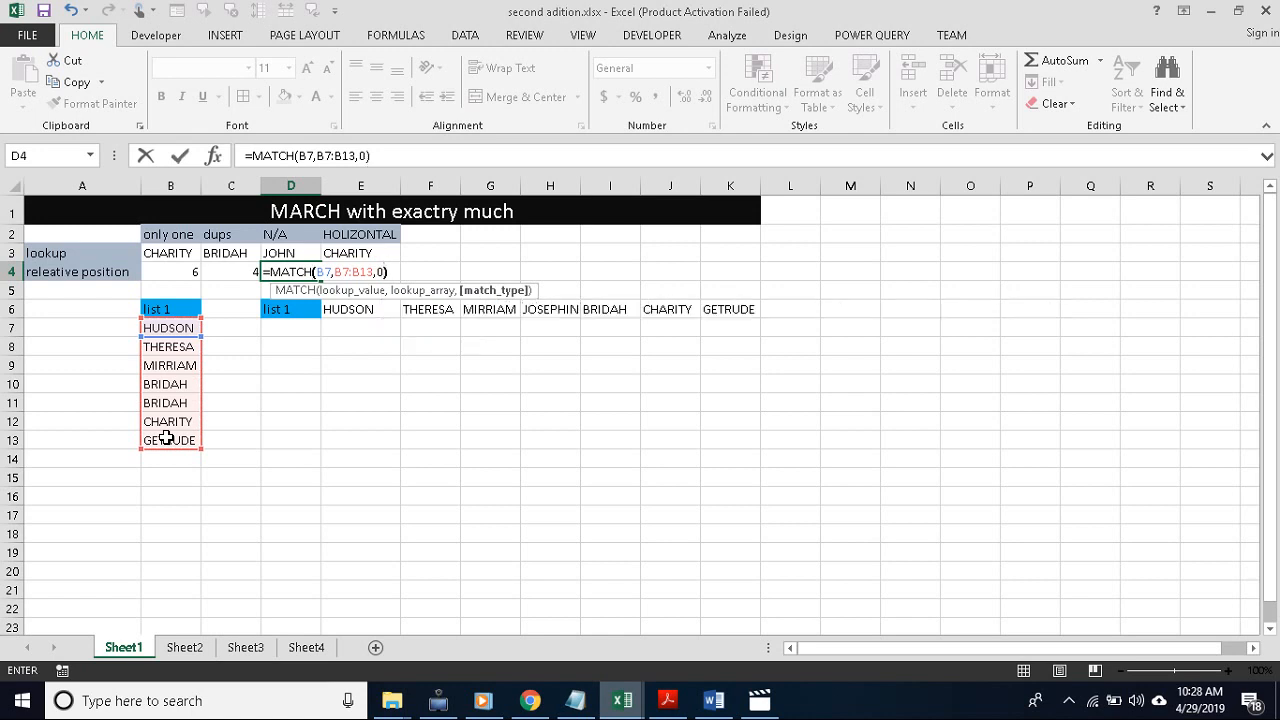
key("Return")
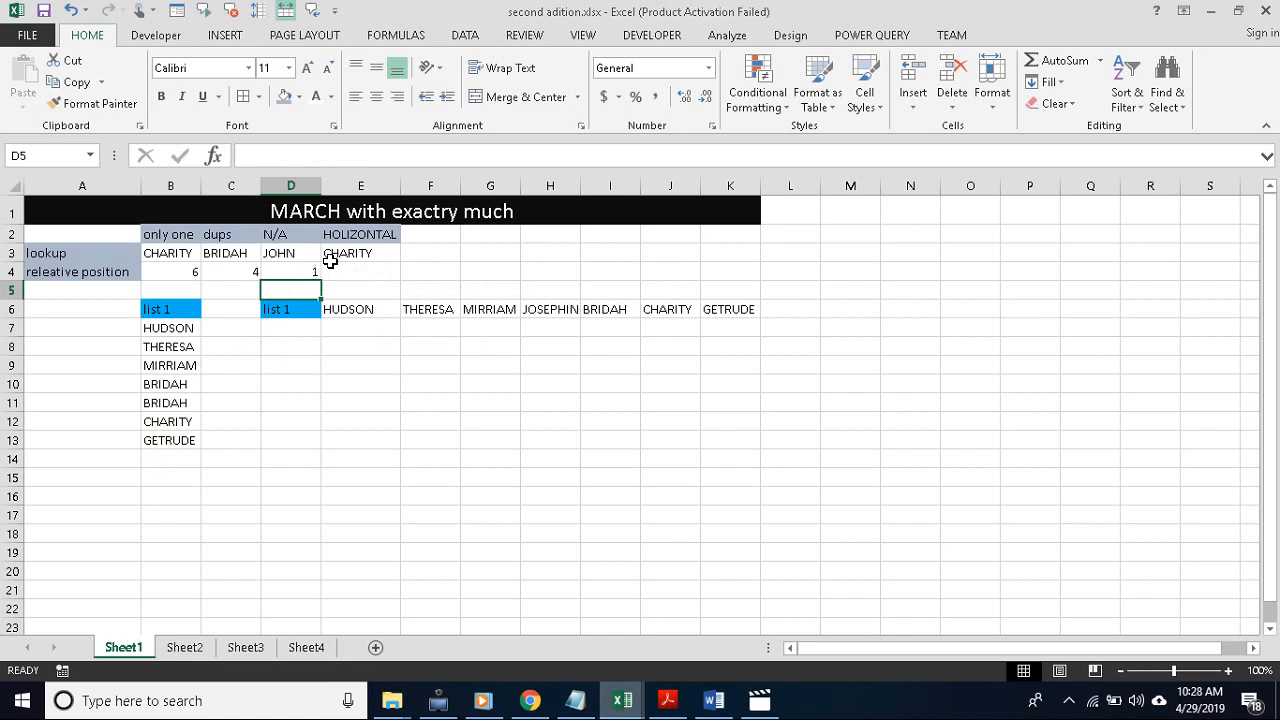
left_click(296, 267)
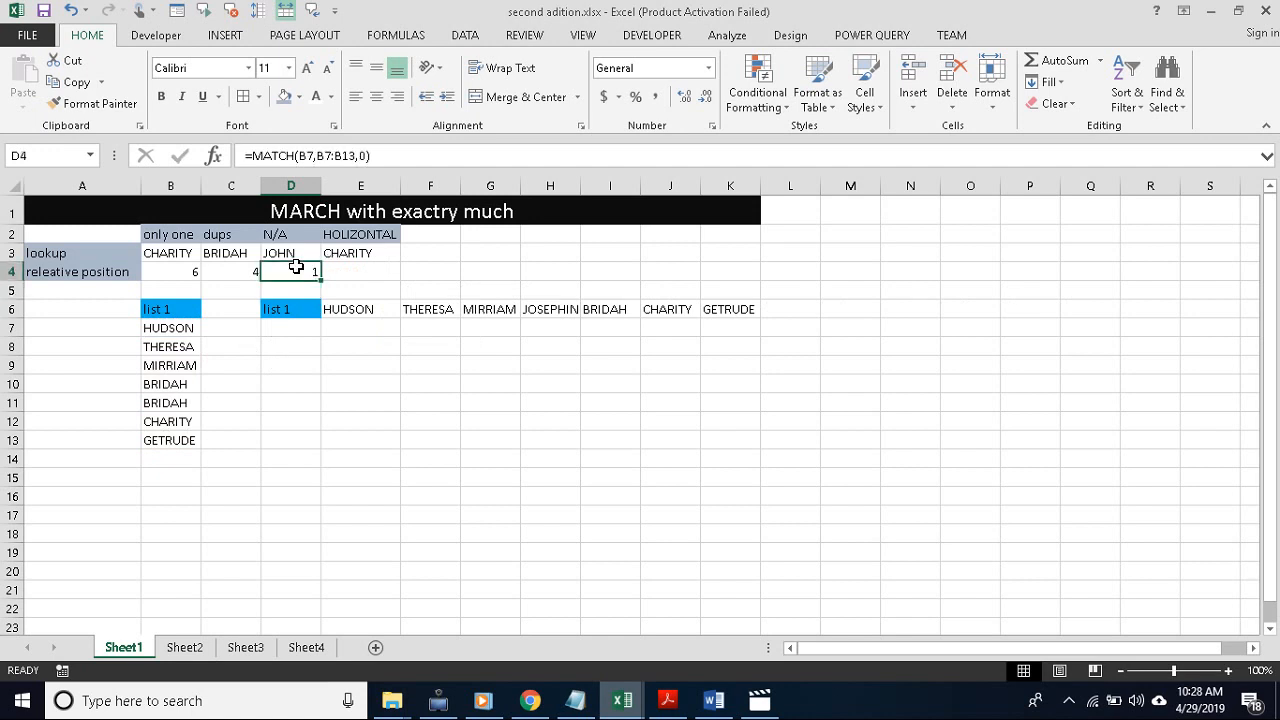
Step: Replace the formula in D4 with =MATCH(D3,B7:B13,0) to look up the "N/A" column's value with an exact match
key("Delete")
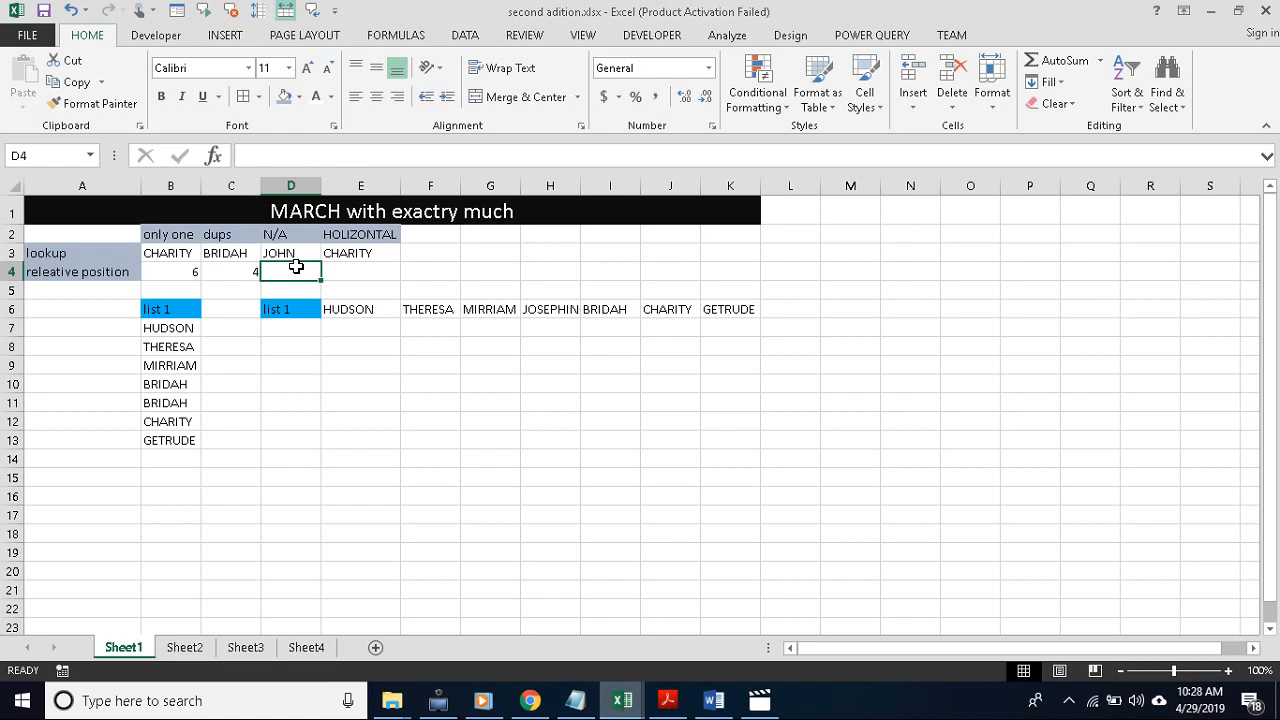
type("=")
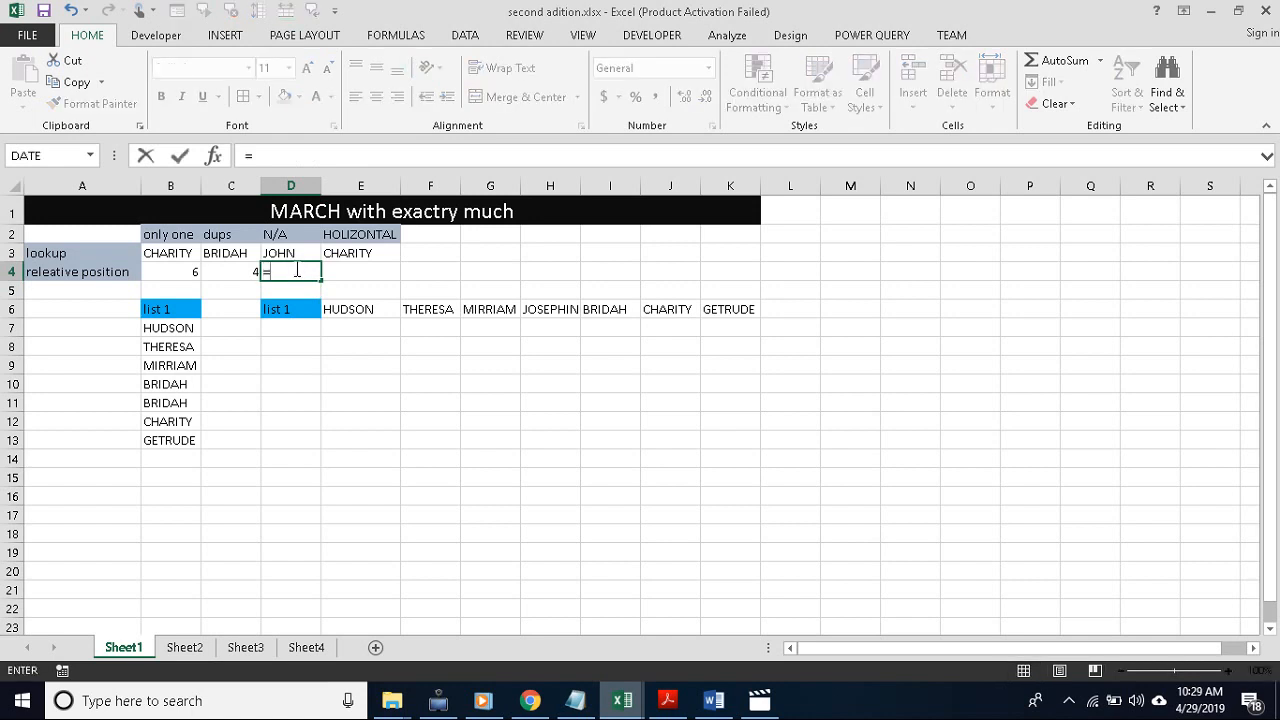
type("MA")
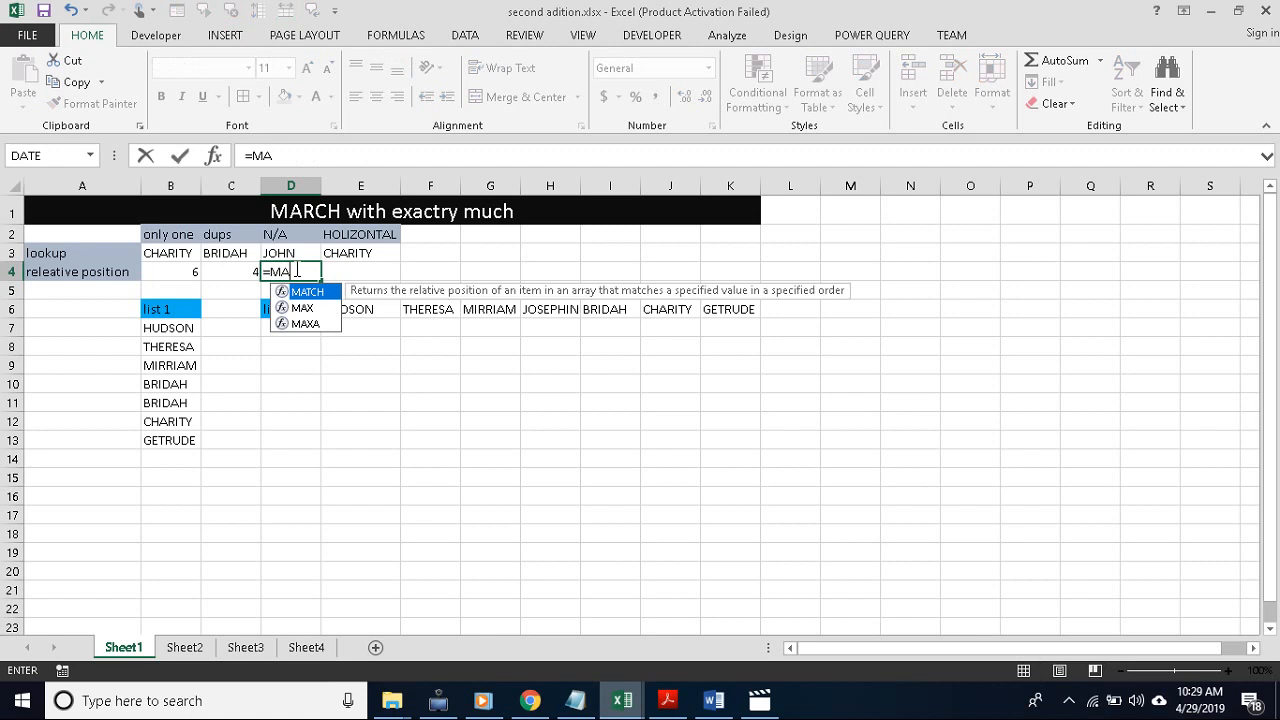
key("Tab")
left_click(288, 253)
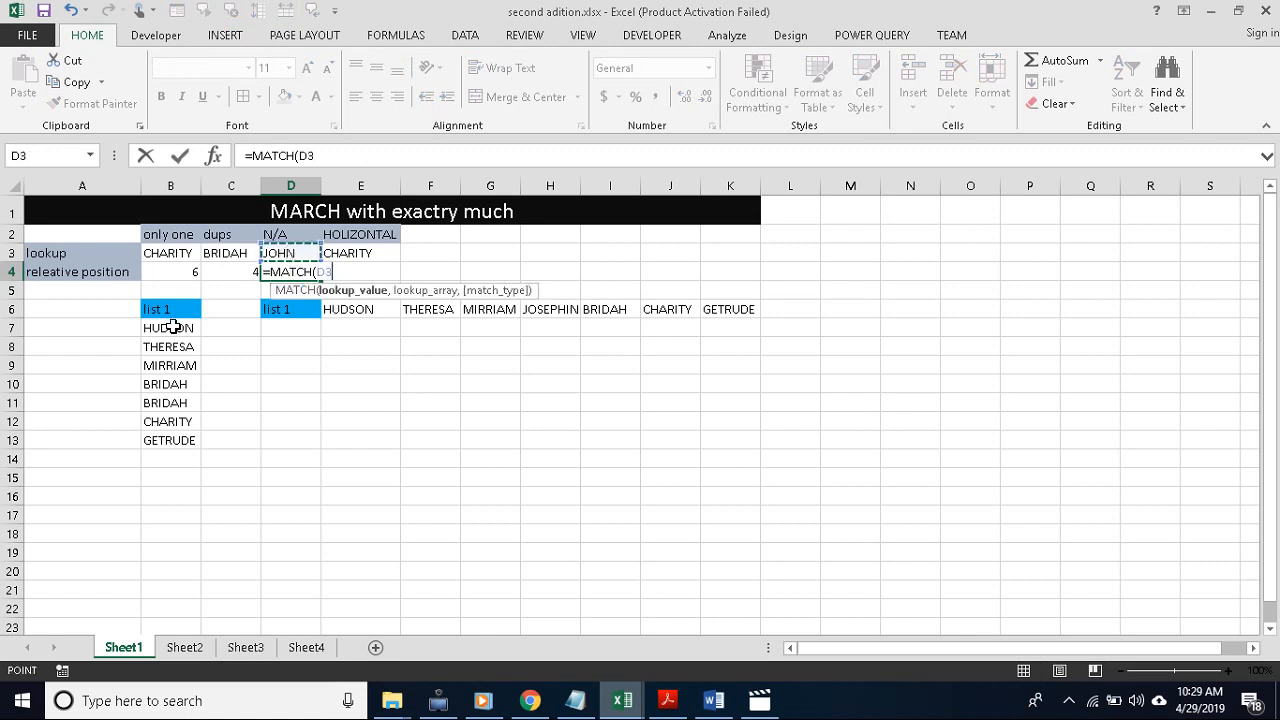
type(",")
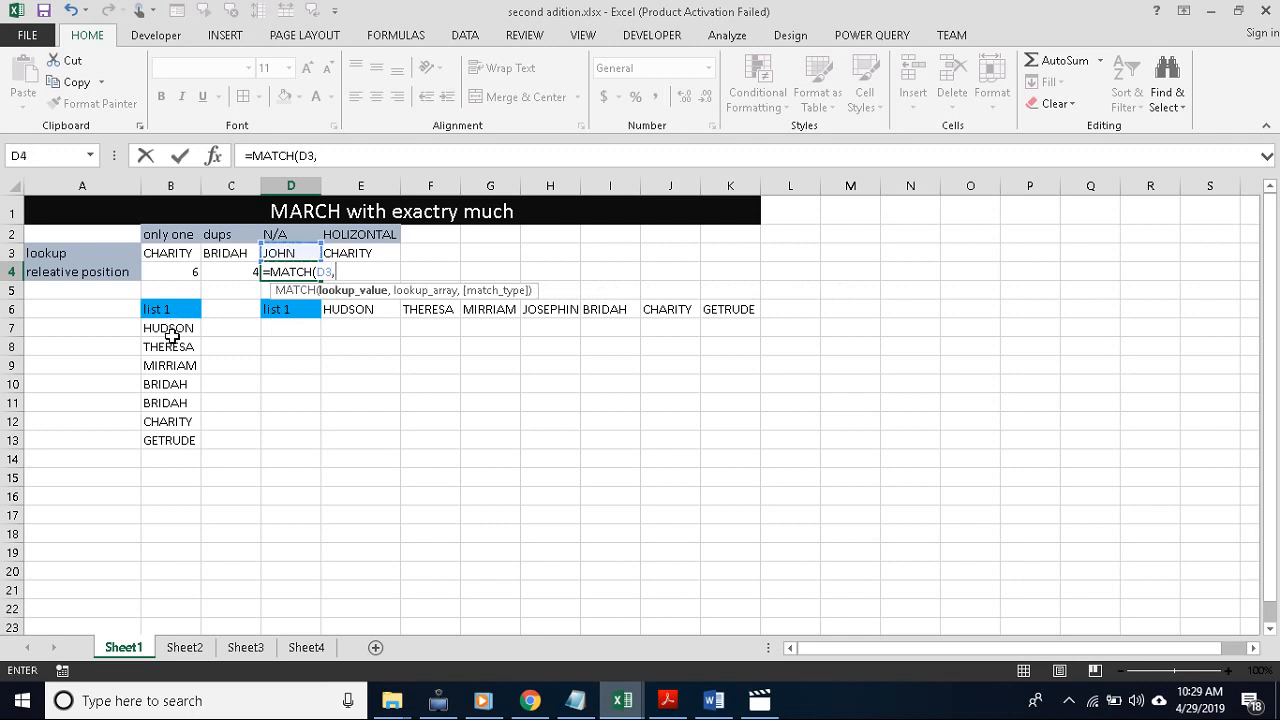
left_click_drag(168, 330, 168, 443)
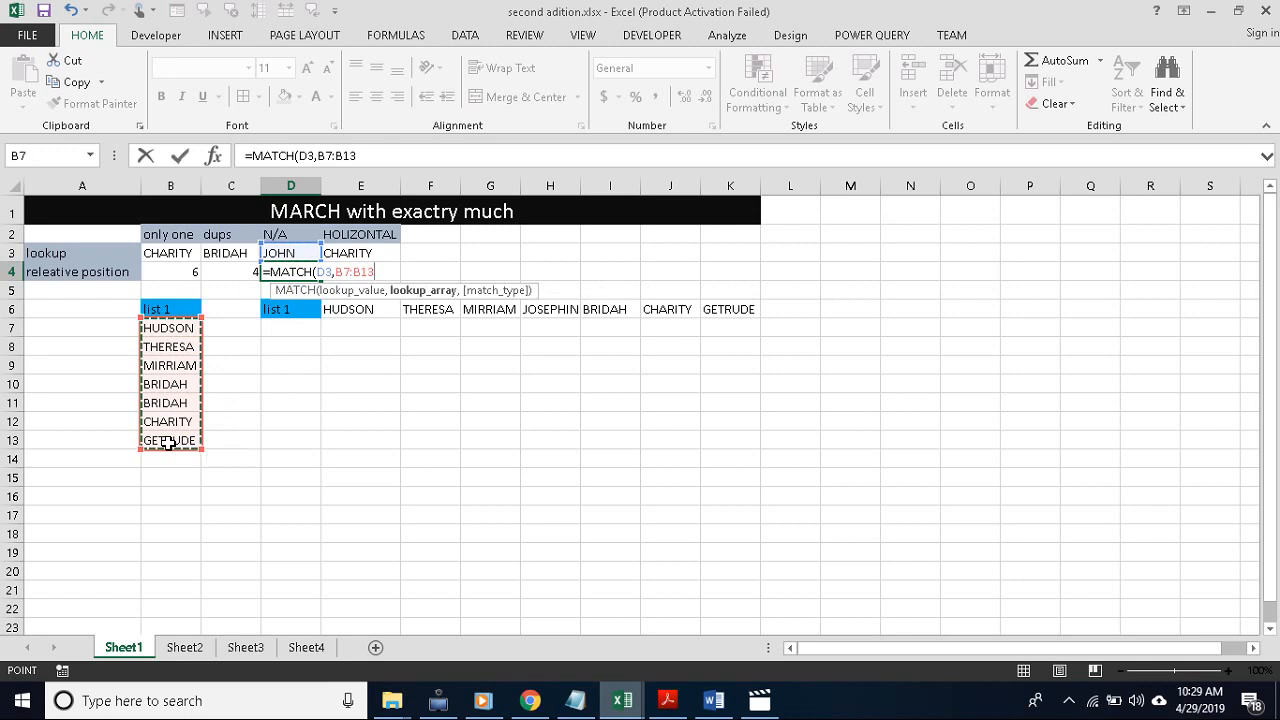
type(",")
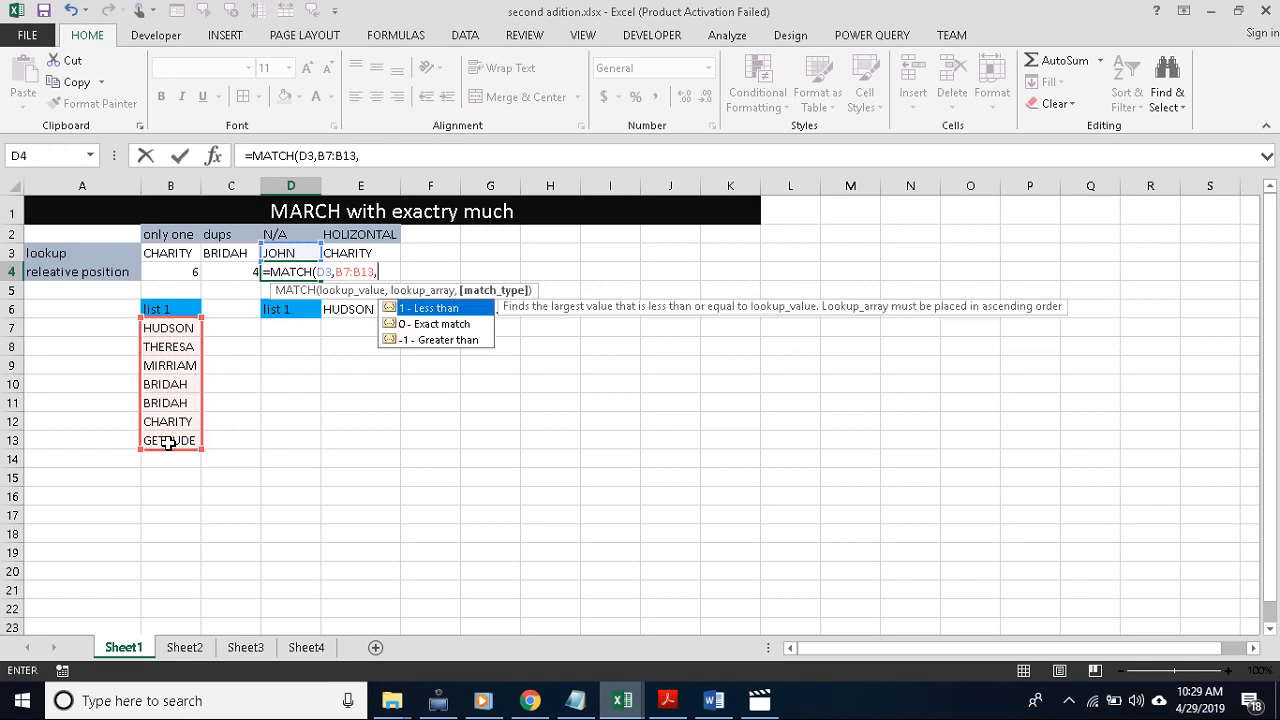
type("0")
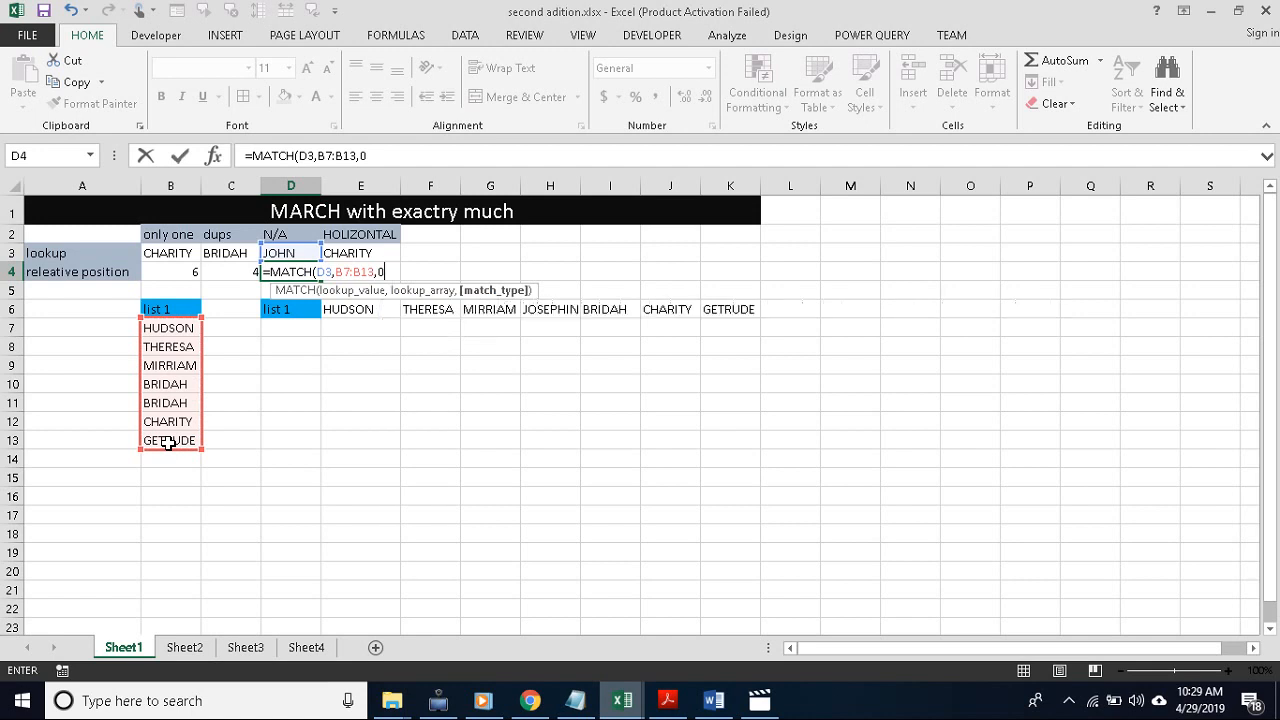
type(")")
key("Return")
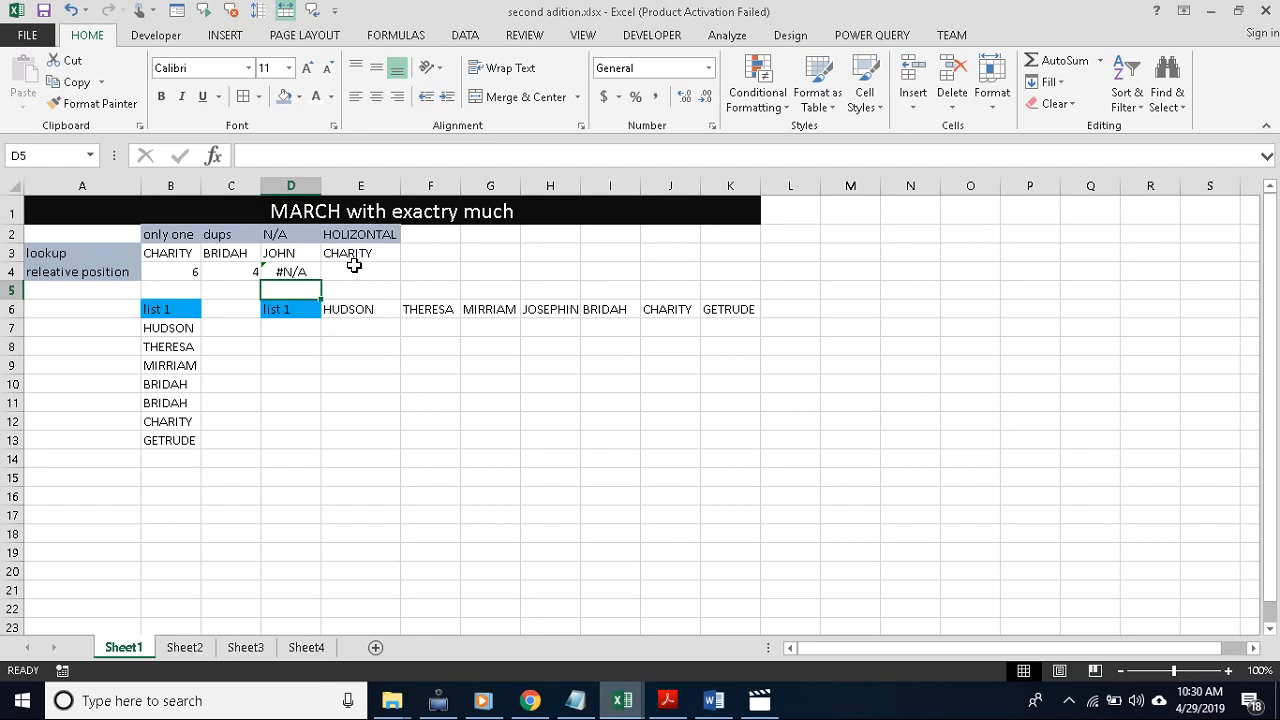
Step: Enter =MATCH(E3,E6:K6,0) in E4 to get the exact-match relative position of the lookup value in the horizontal list
left_click(354, 265)
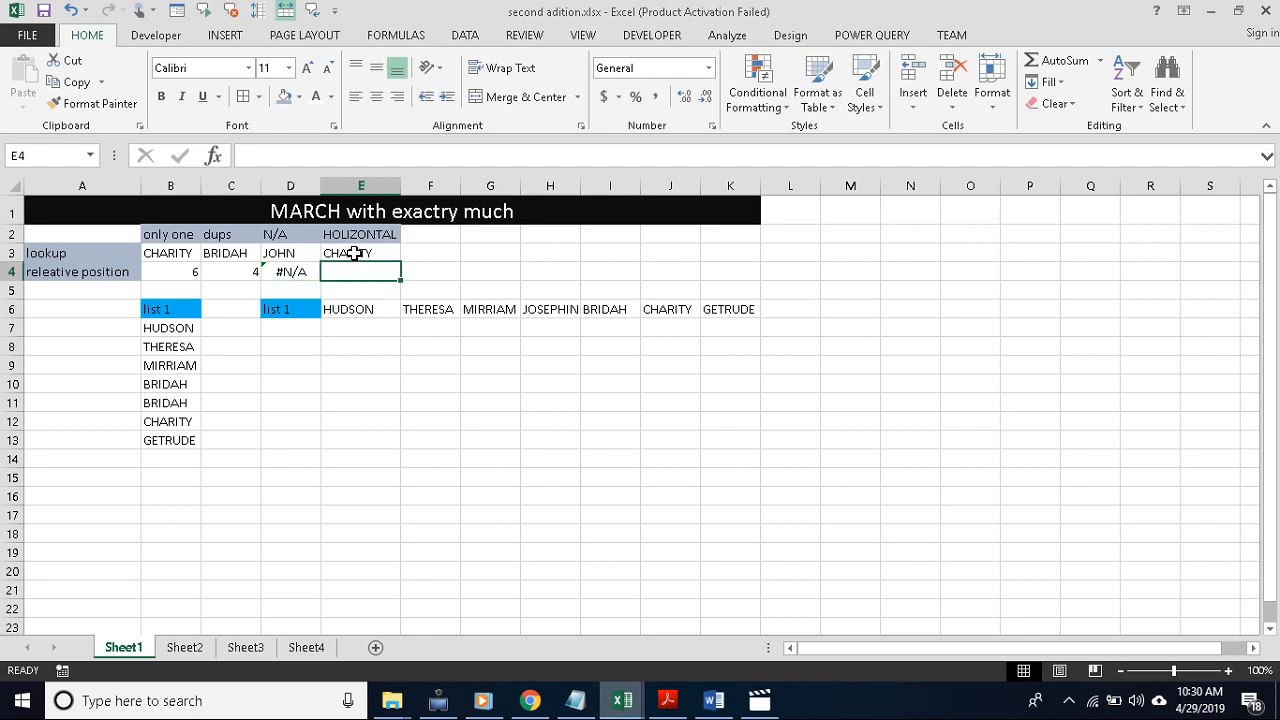
type("=")
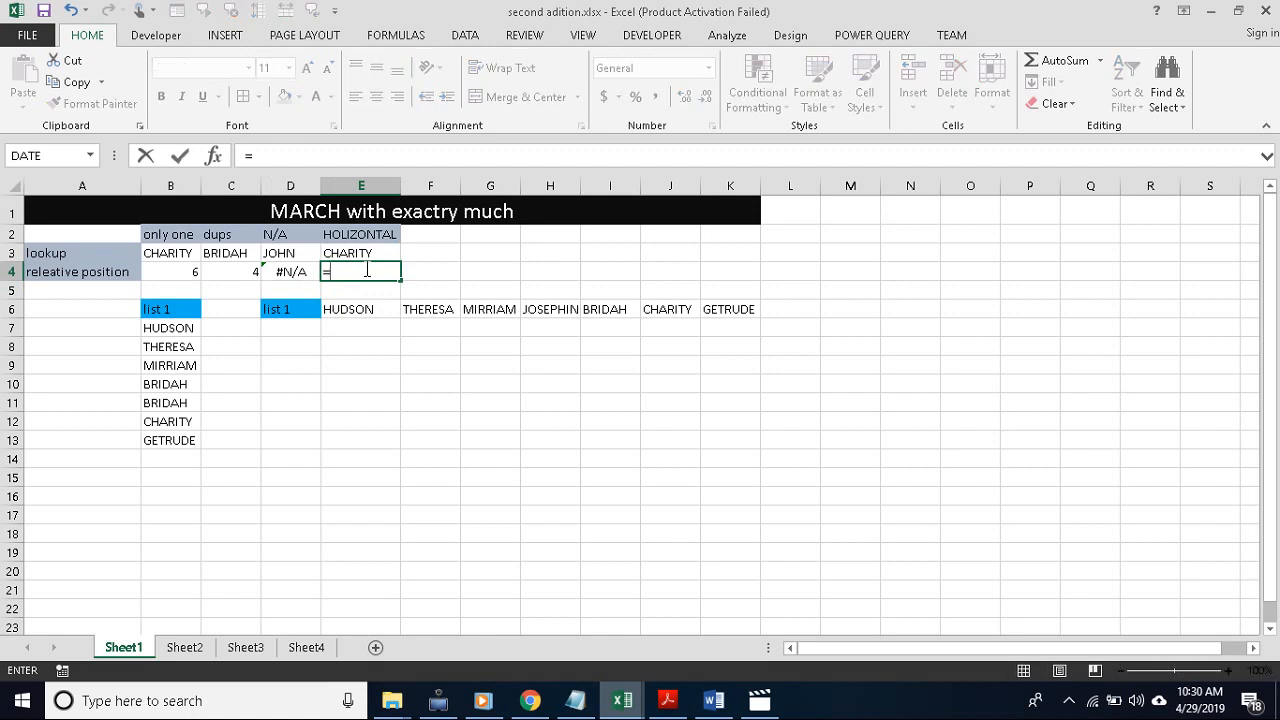
type("MA")
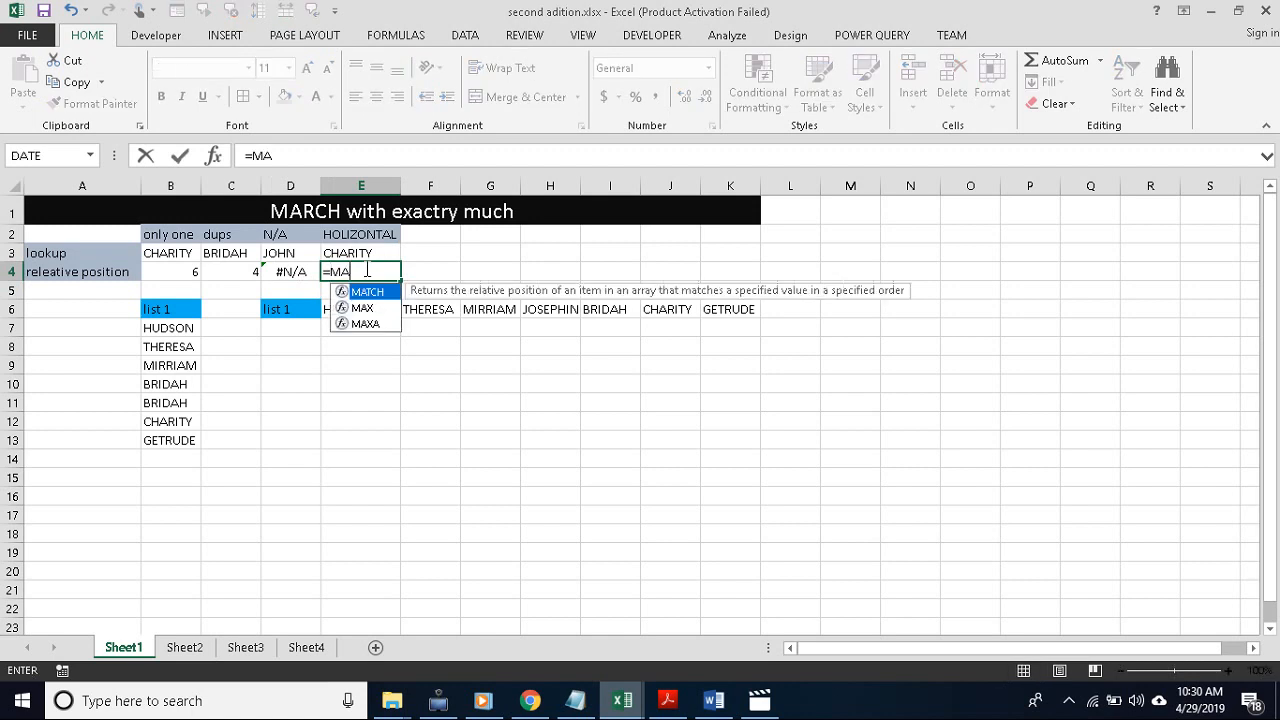
key("Tab")
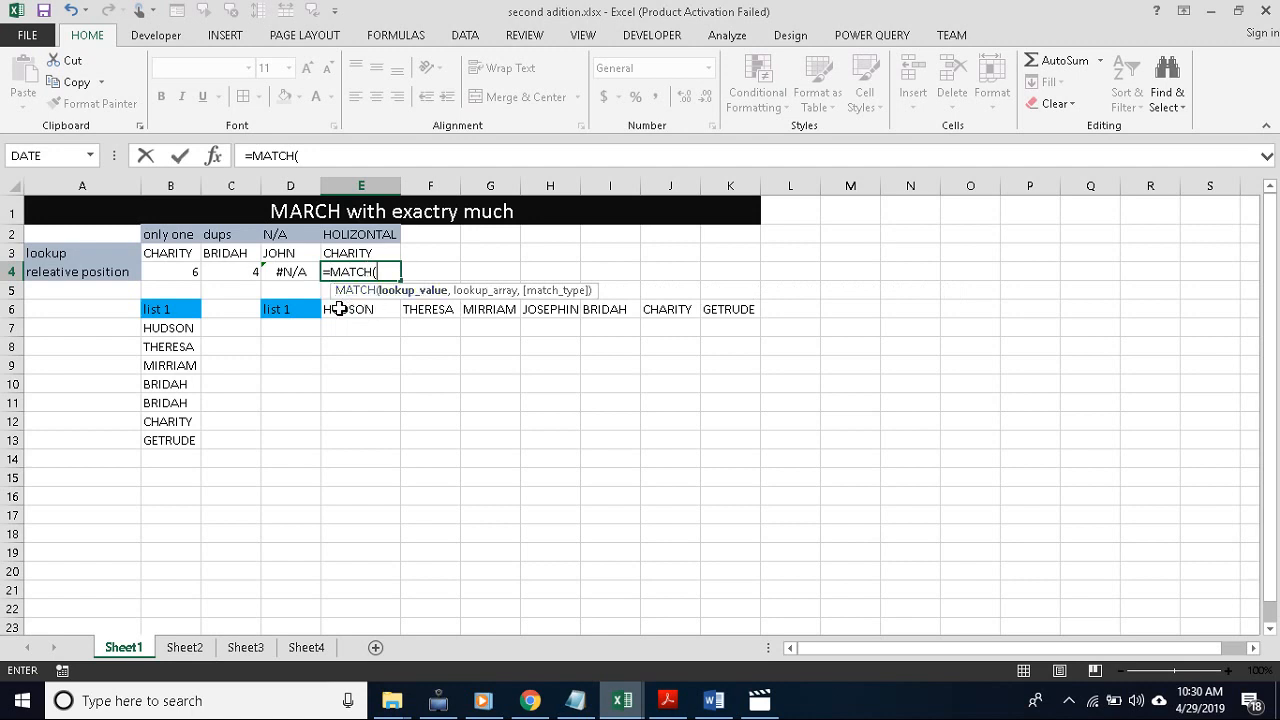
left_click(355, 253)
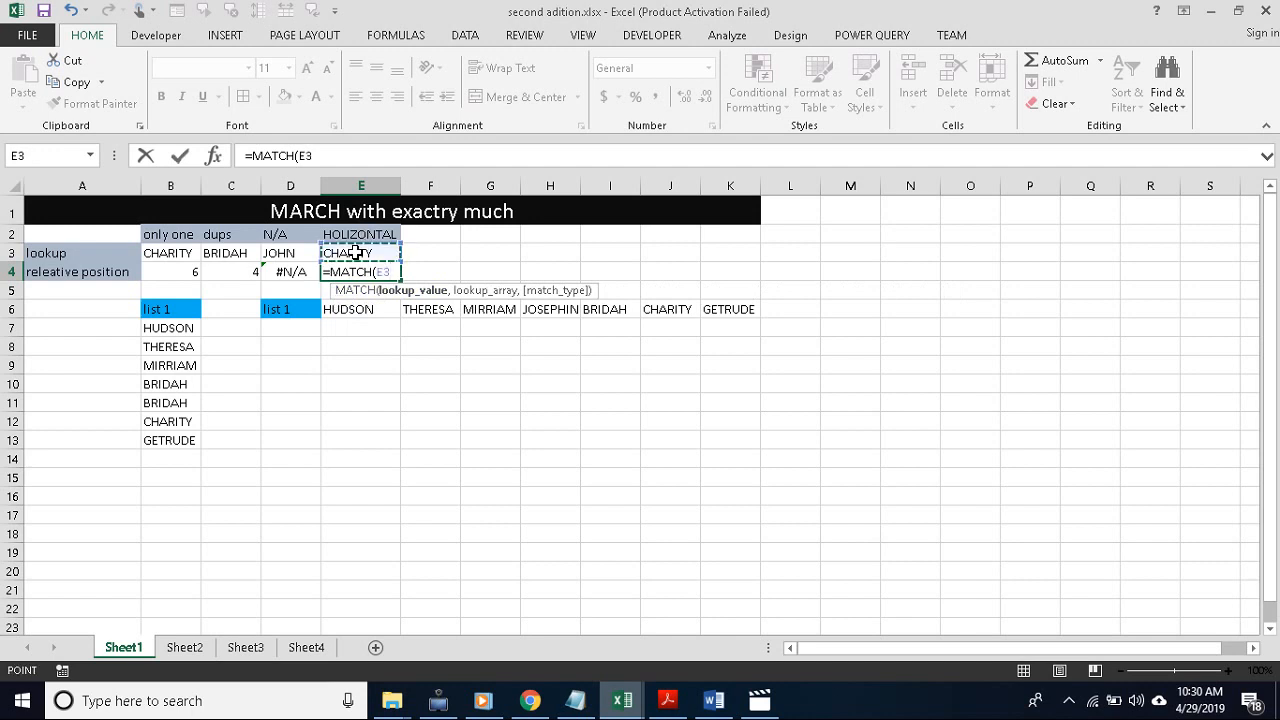
type(",")
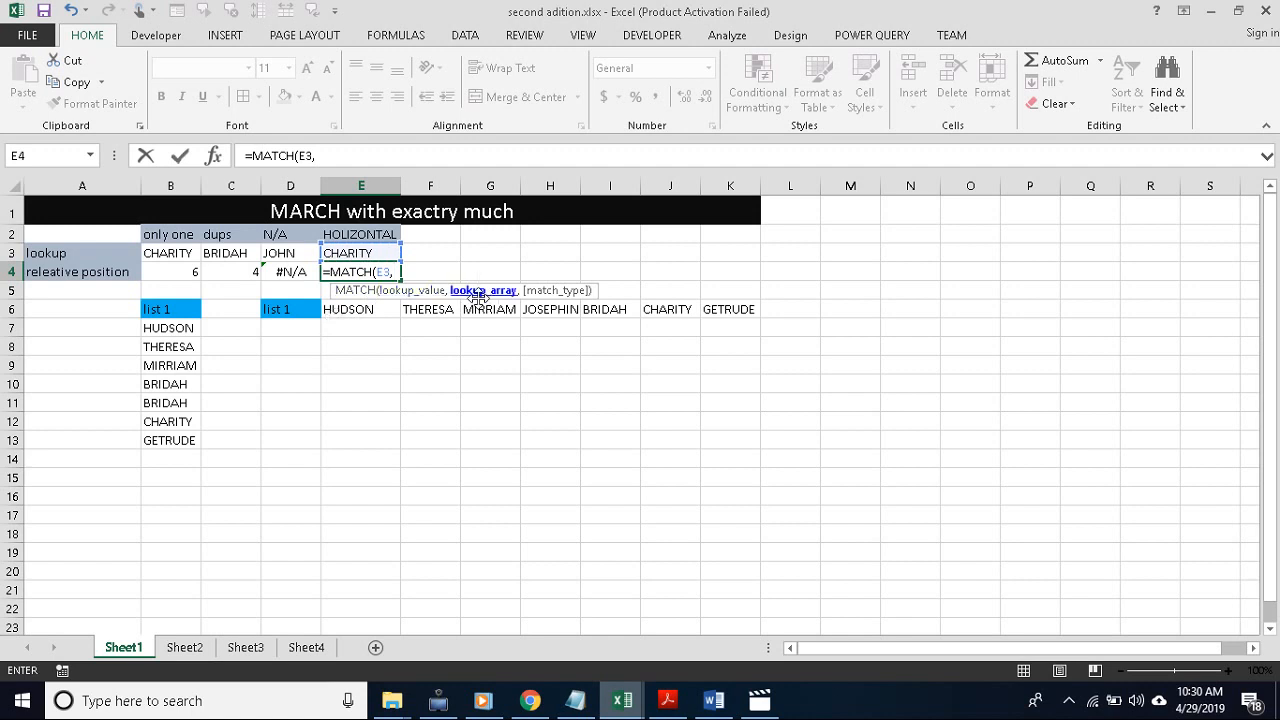
left_click_drag(334, 309, 725, 310)
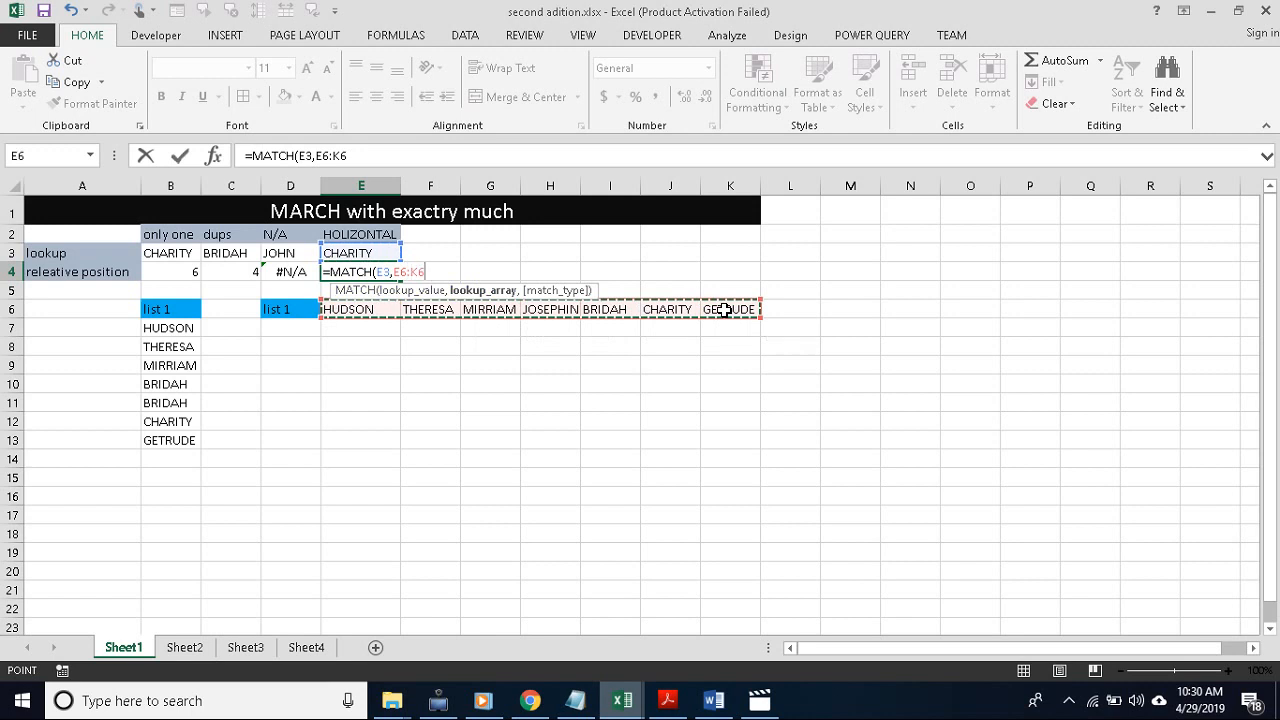
type(",0")
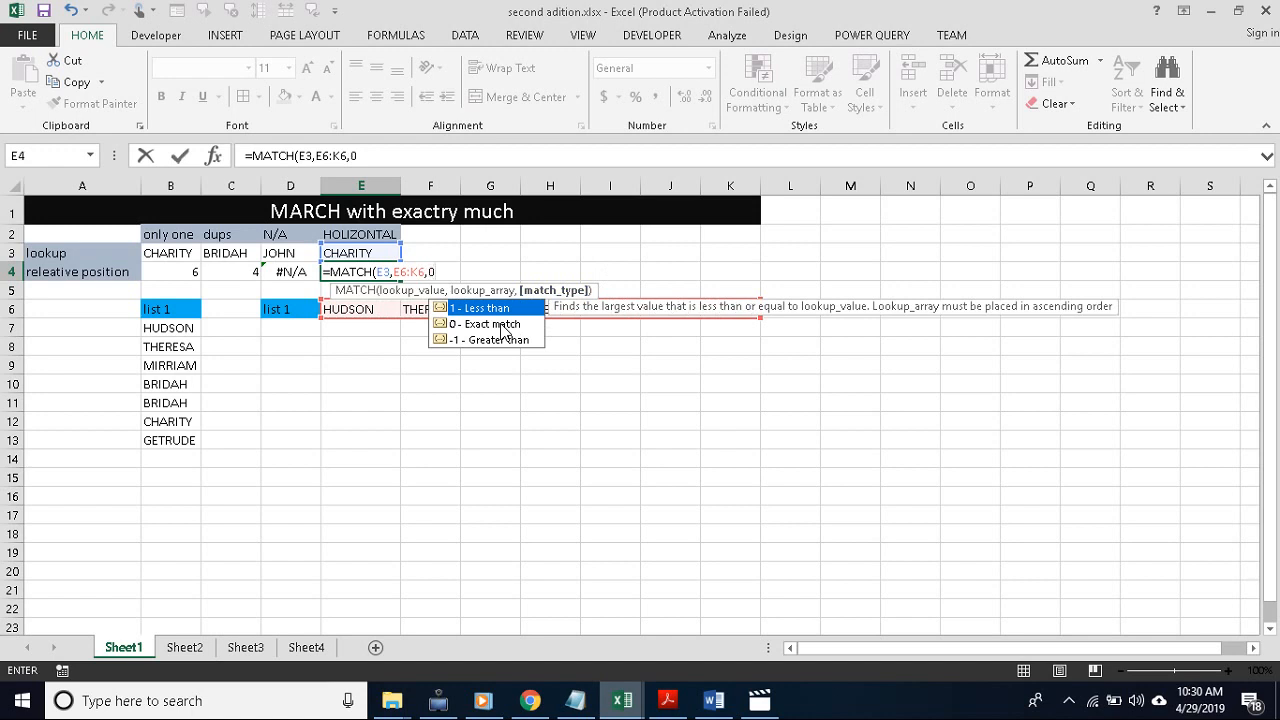
double_click(502, 325)
type(")")
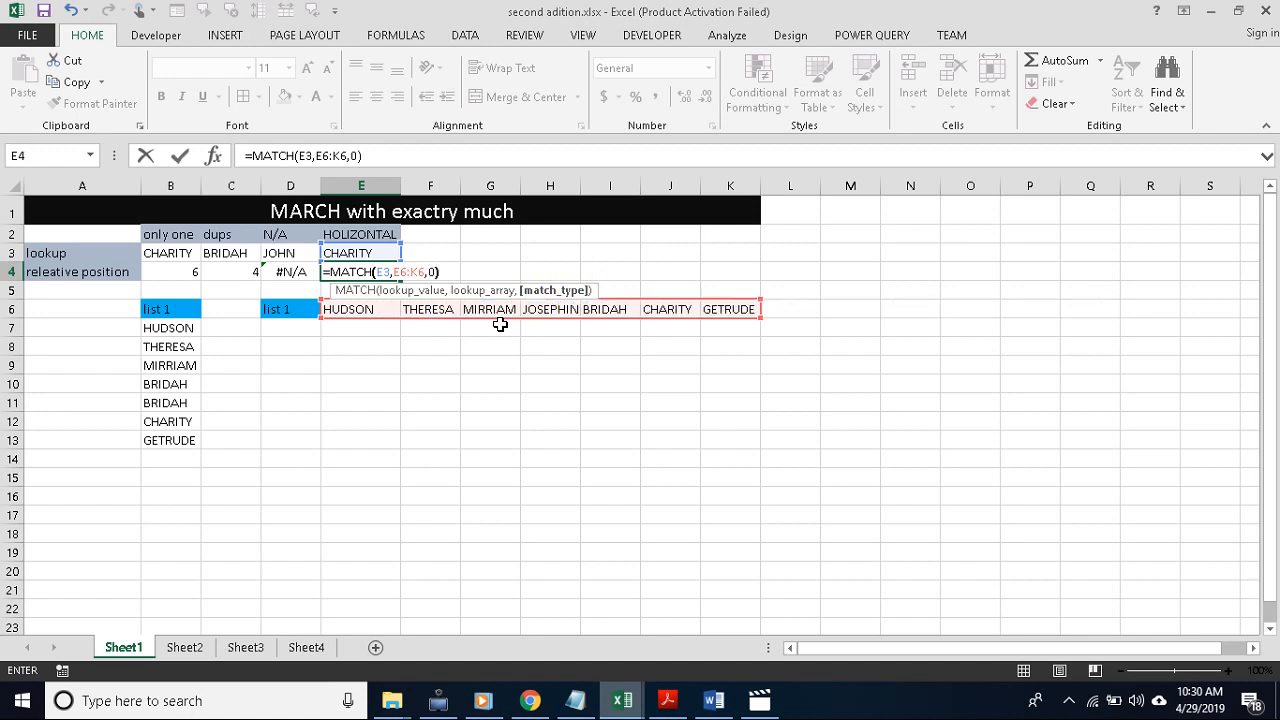
key("Return")
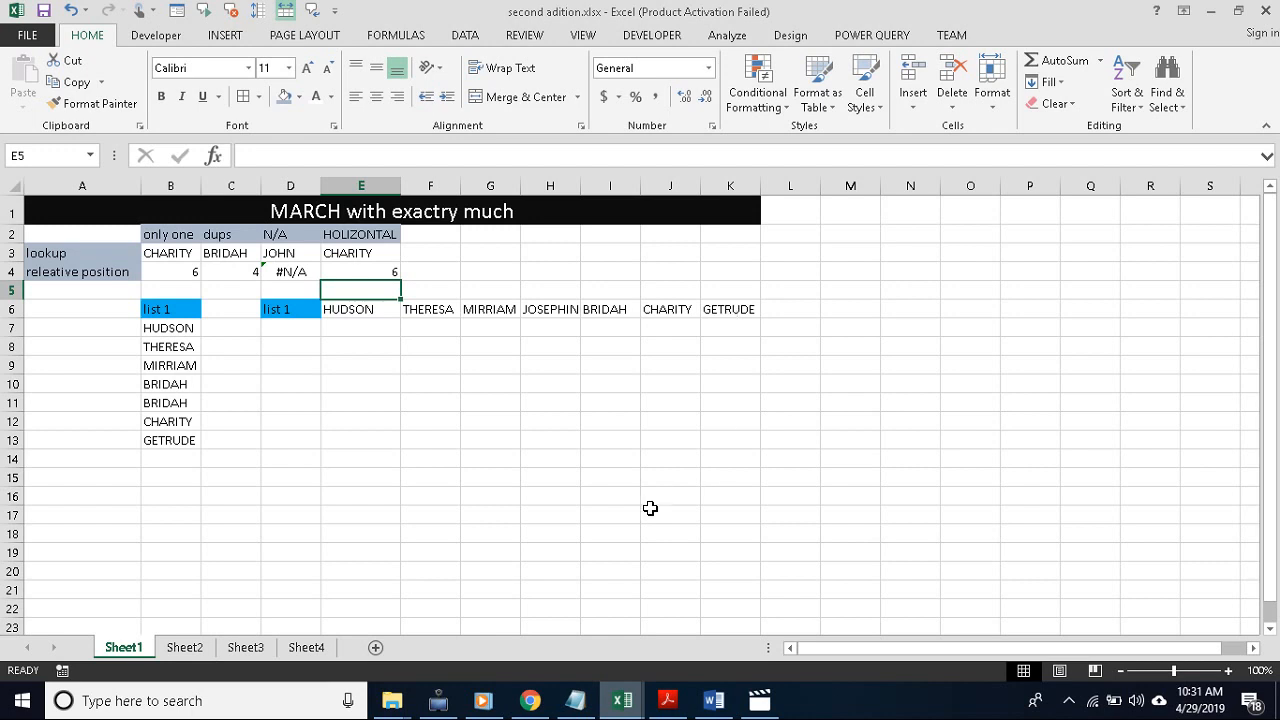
mouse_move(667, 700)
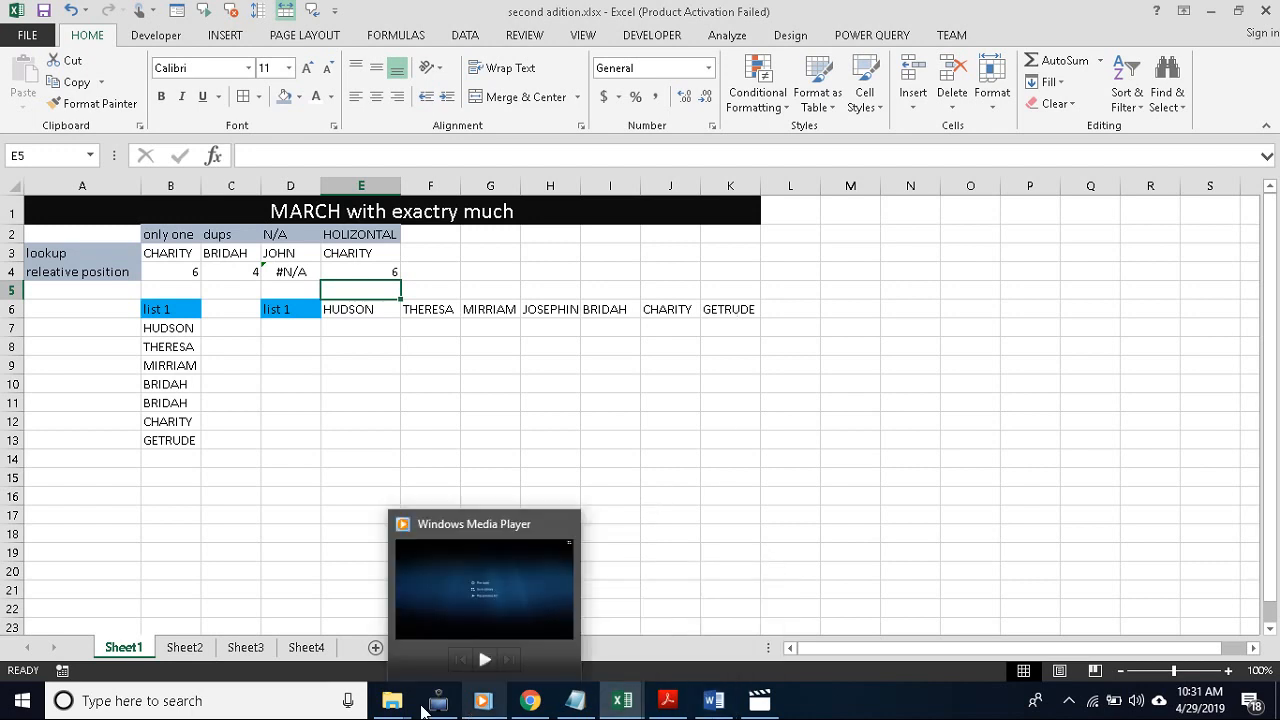
mouse_move(438, 703)
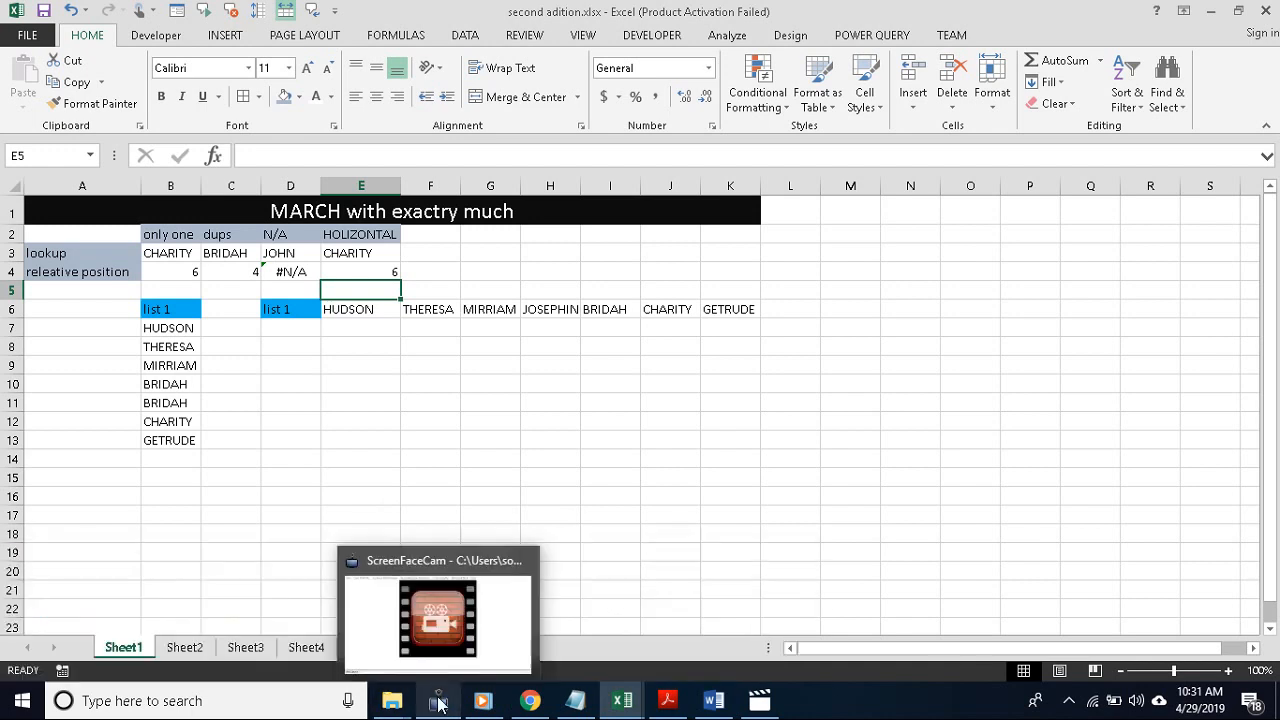
left_click(440, 620)
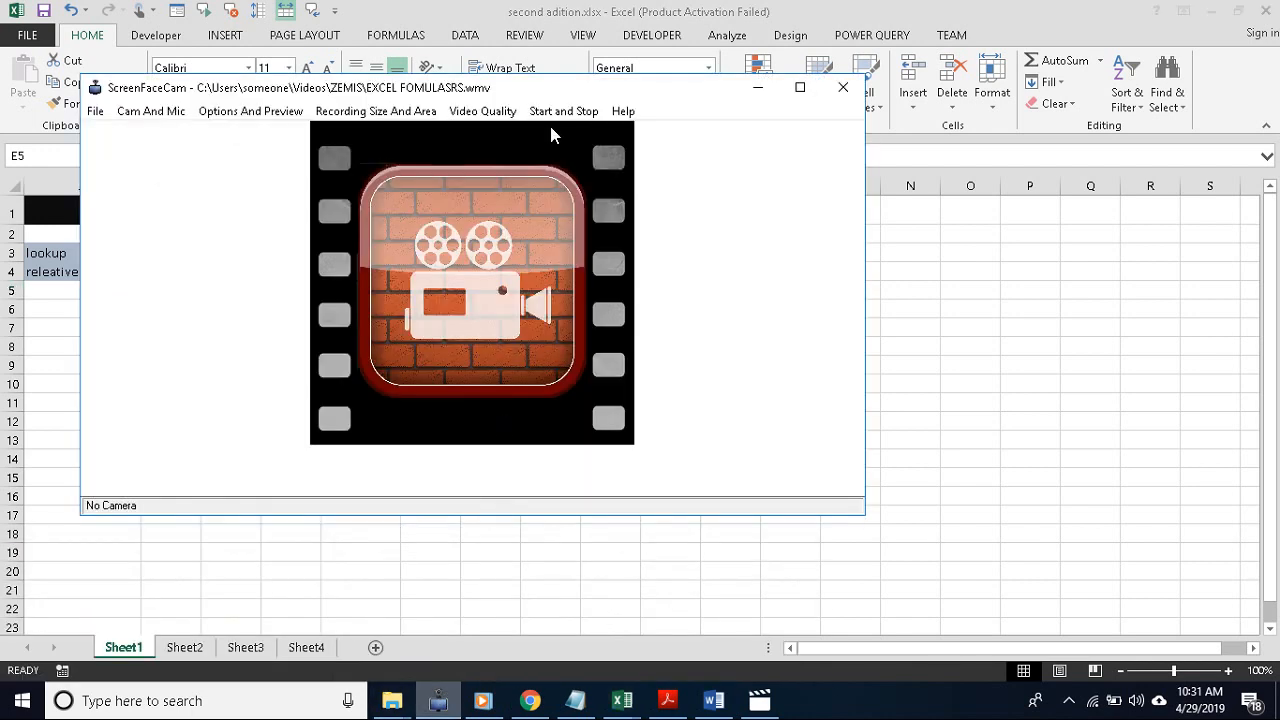